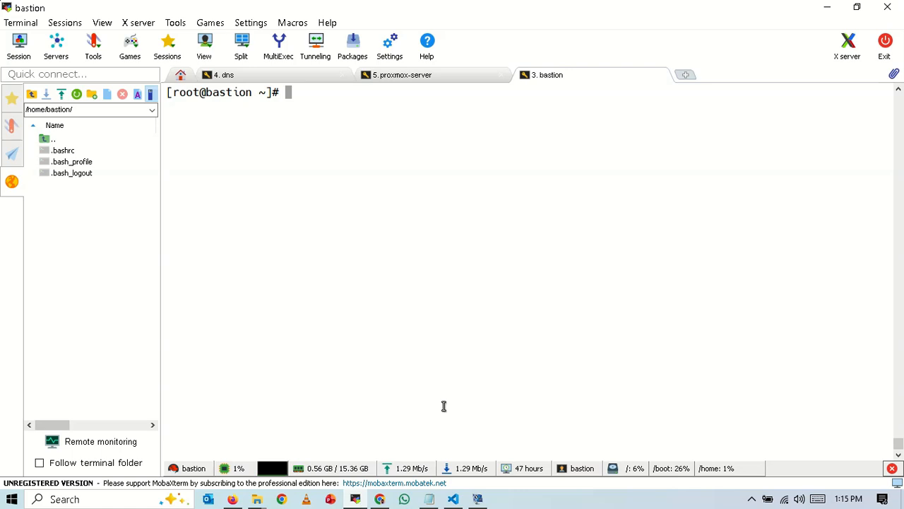
- List the cluster nodes with oc get nodes and glance at the cluster overview in the OpenShift console
key(Up)
key(Up)
key(Up)
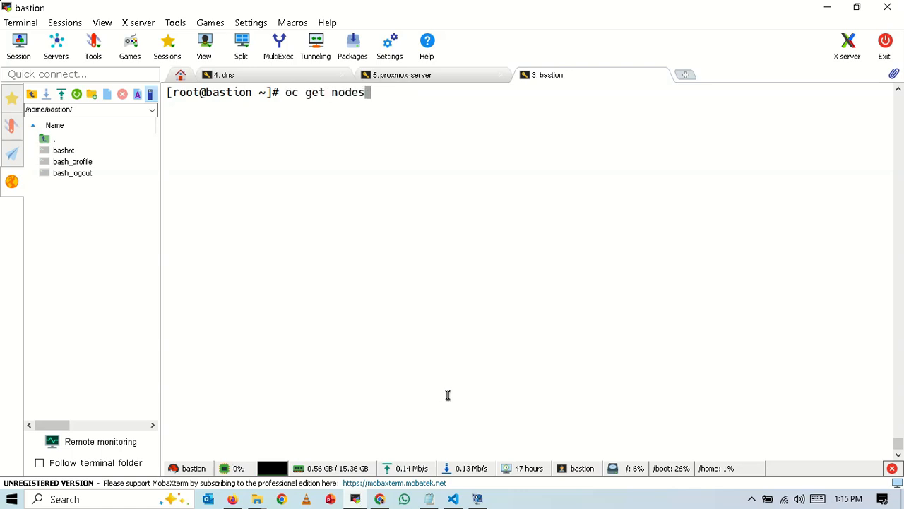
key(Return)
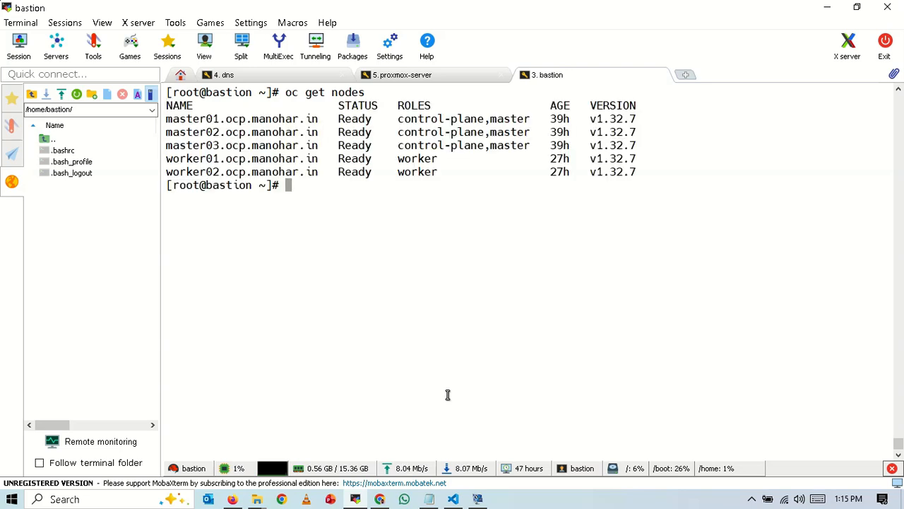
click(381, 499)
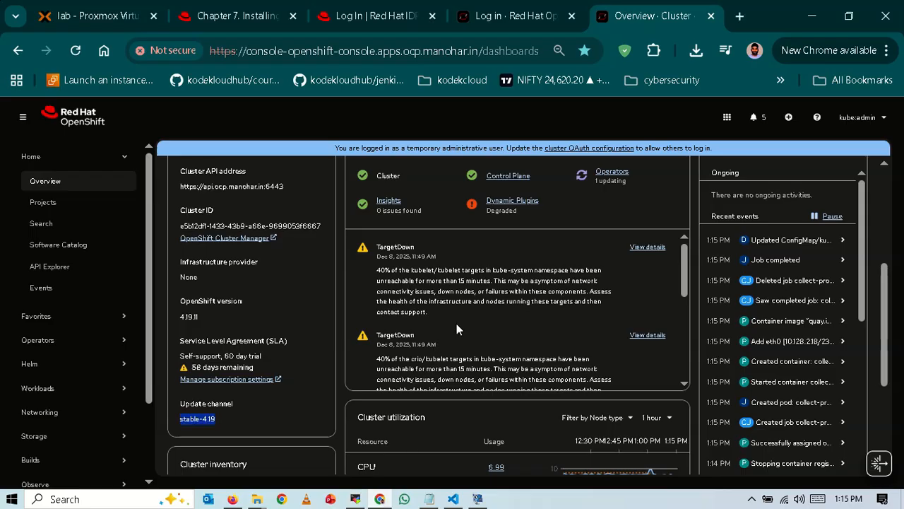
click(386, 495)
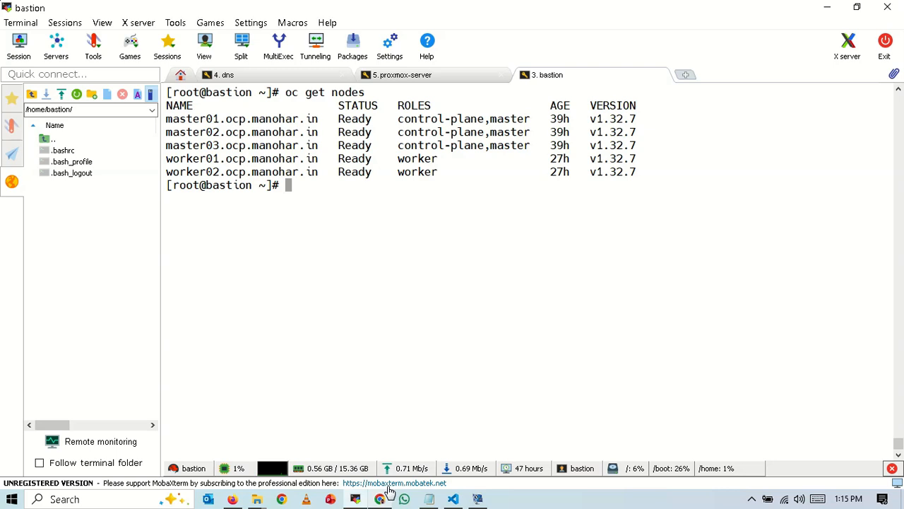
- List the pods in the current project, followed by those in the openshift-cnv namespace, with oc get pods
text(oc get pods)
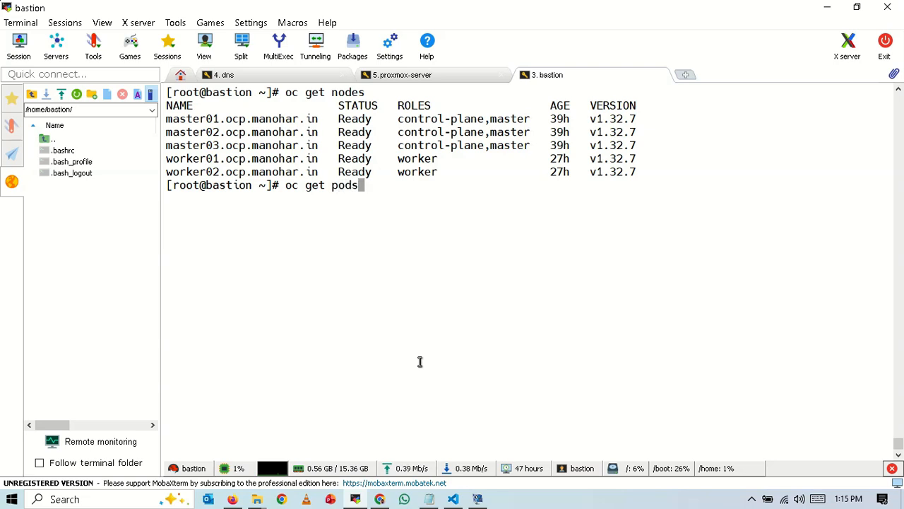
key(Return)
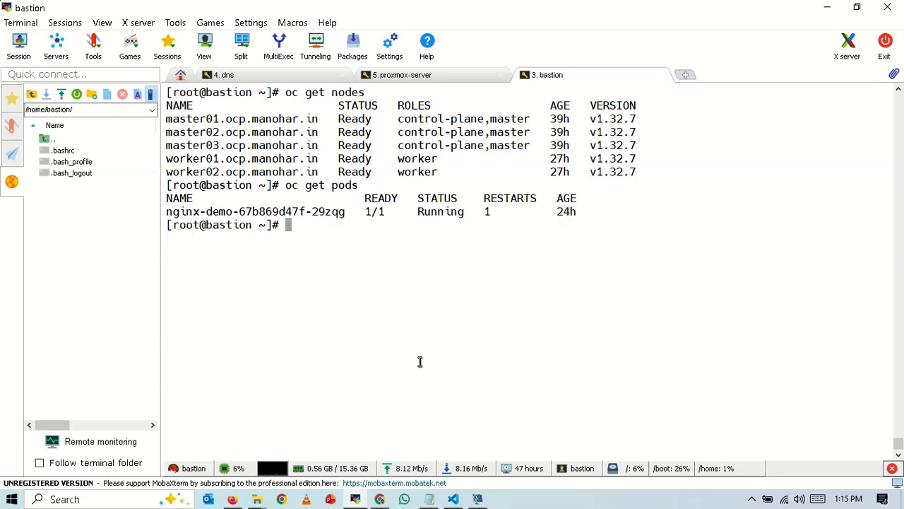
text(oc get pods -nop)
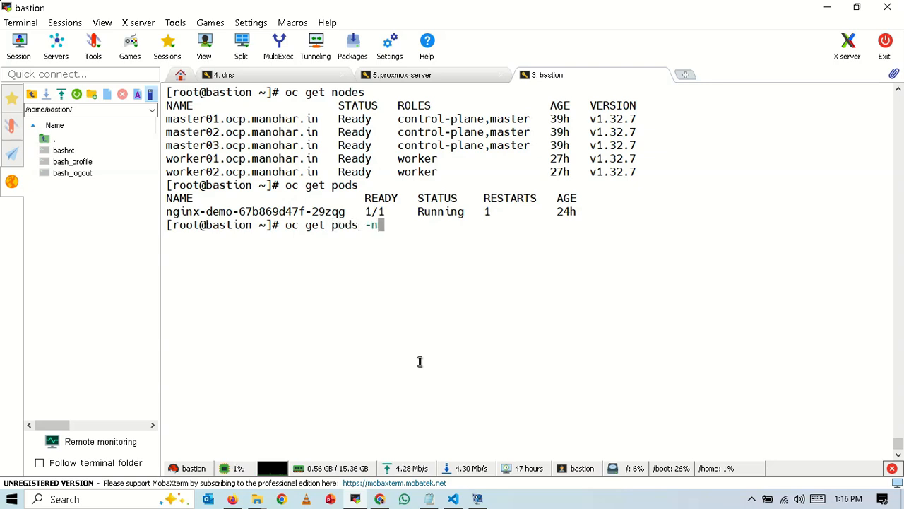
key(BackSpace)
key(BackSpace)
text(openshift-cnv)
key(Return)
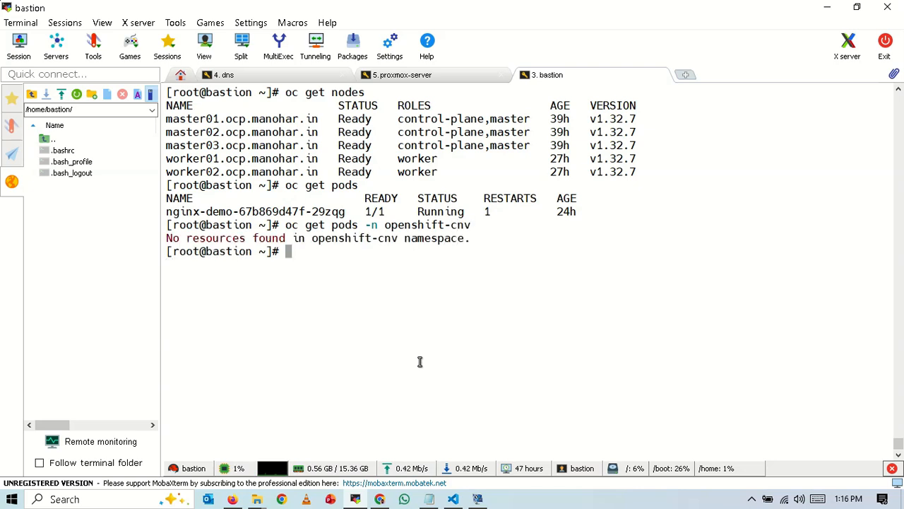
- Switch to the openshift-cnv project with oc project and list its pods
text(oc project )
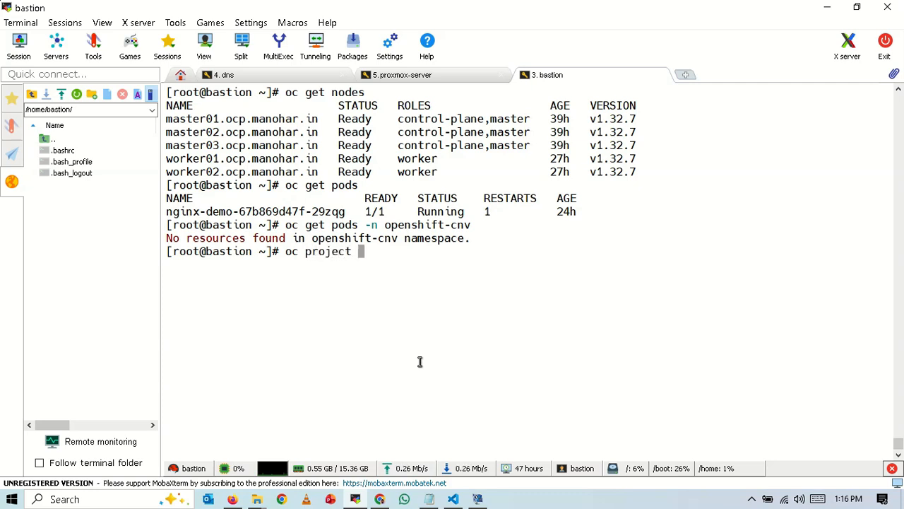
text(openshift)
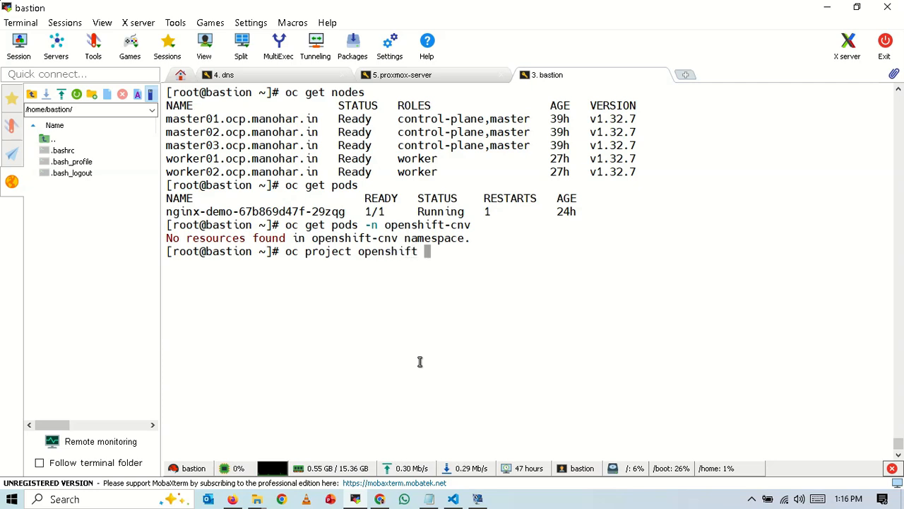
key(BackSpace)
text(-cnv)
key(Return)
text(oc)
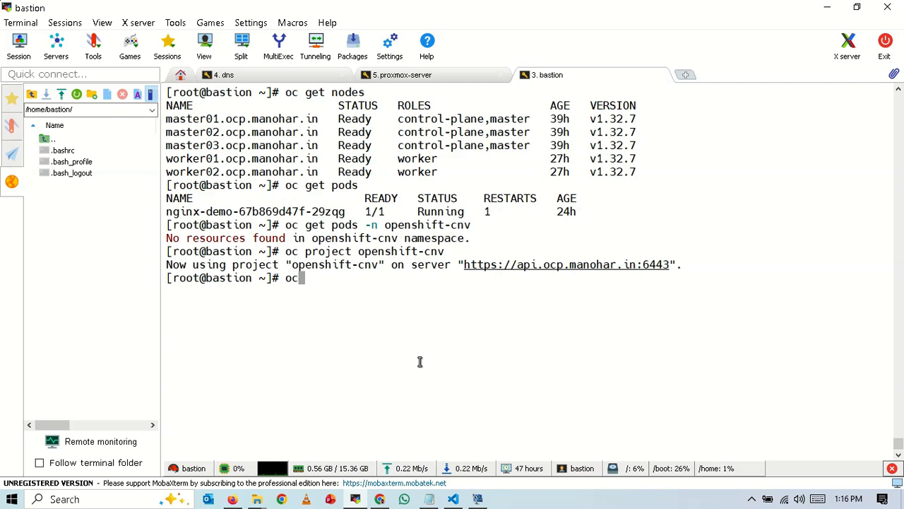
text( get pods)
key(Return)
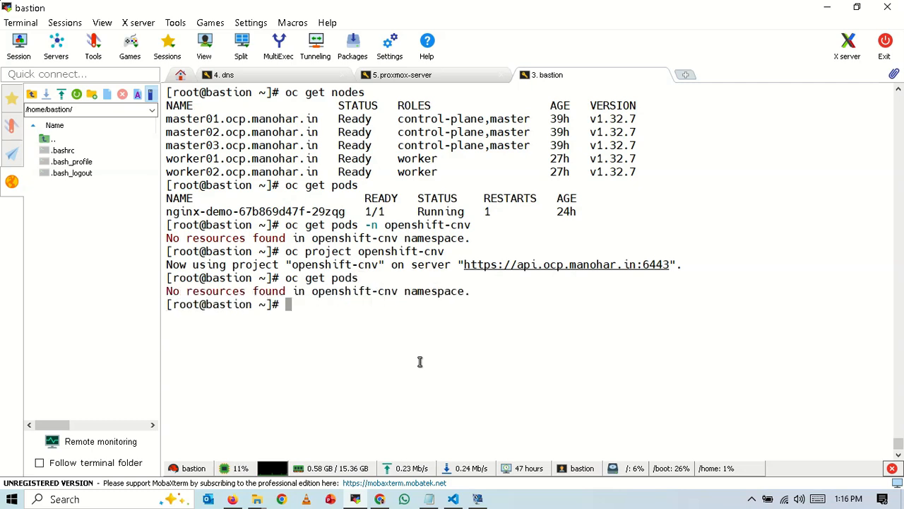
- Monitor the pods of the openshift-cnv project continuously with watch oc get pods
key(Up)
key(Left)
key(Left)
key(Left)
key(Left)
key(Left)
key(Left)
key(Left)
key(Left)
key(Left)
key(Left)
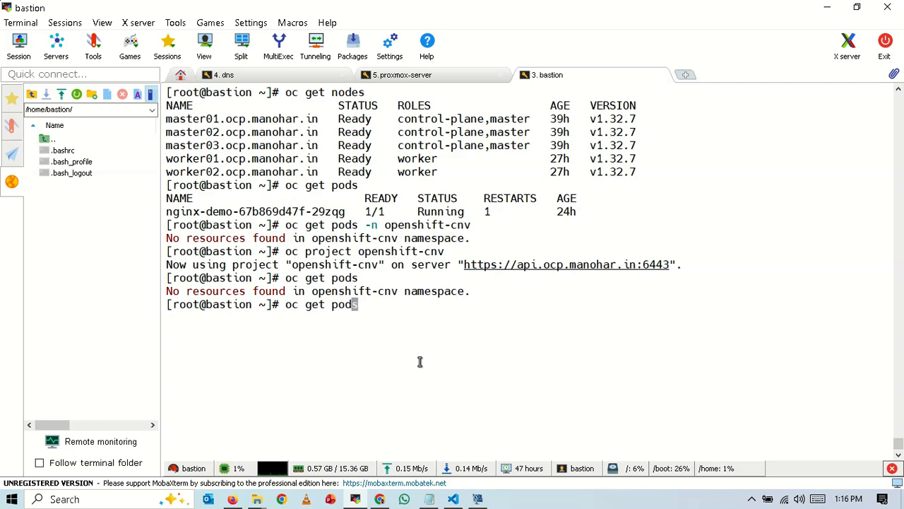
key(Left)
text(watc)
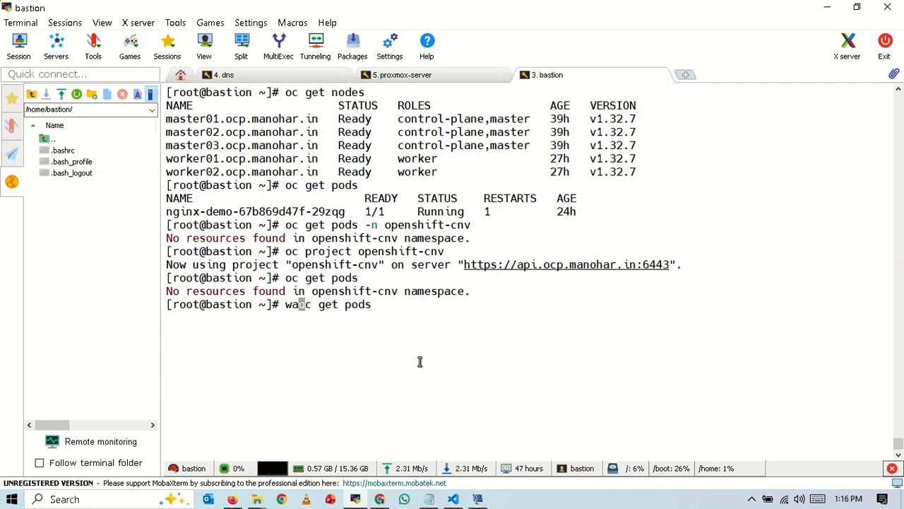
text(h)
key(Return)
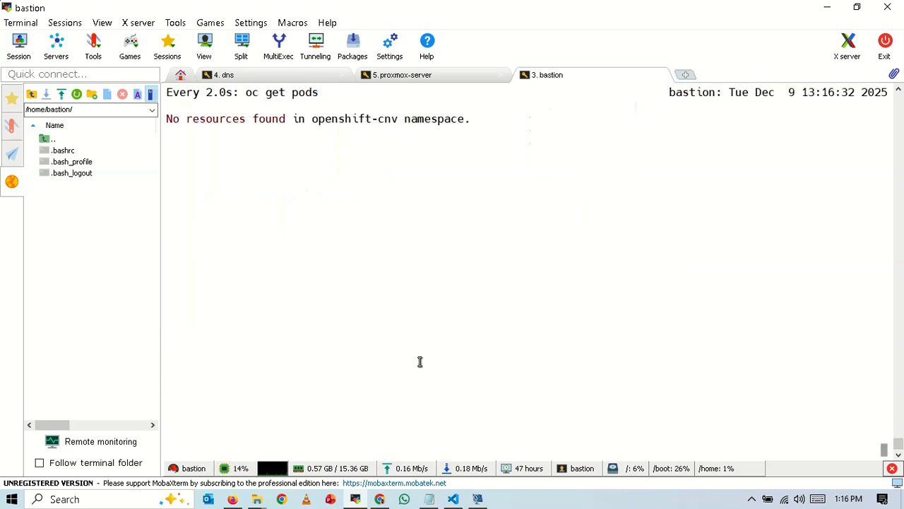
- Switch to the OpenShift web console in Chrome and open OperatorHub
click(380, 498)
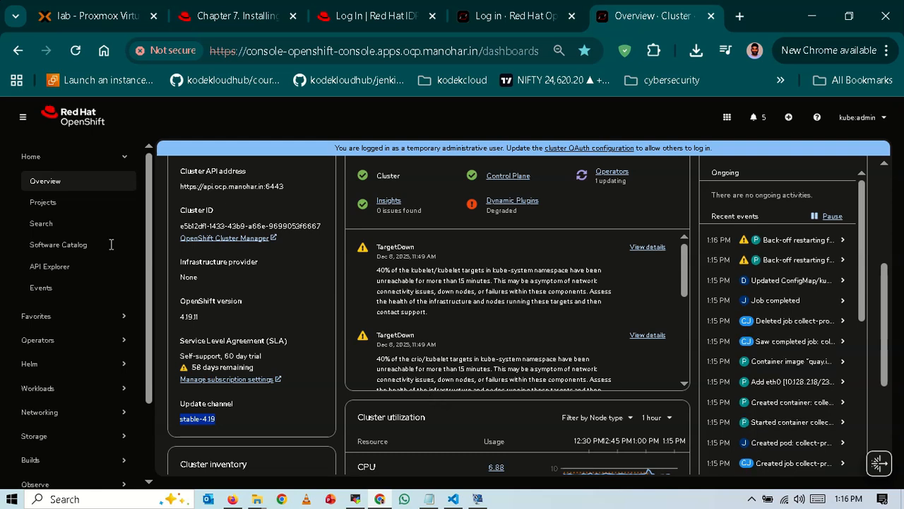
click(109, 161)
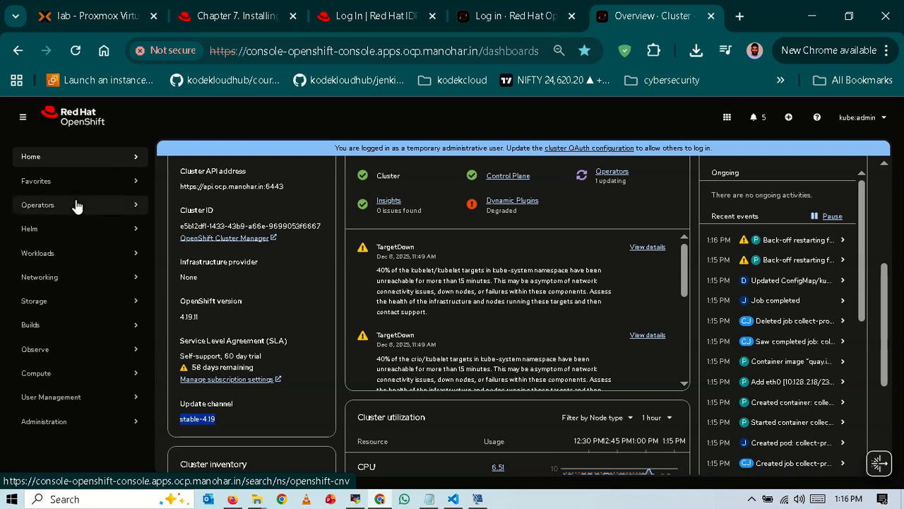
click(77, 205)
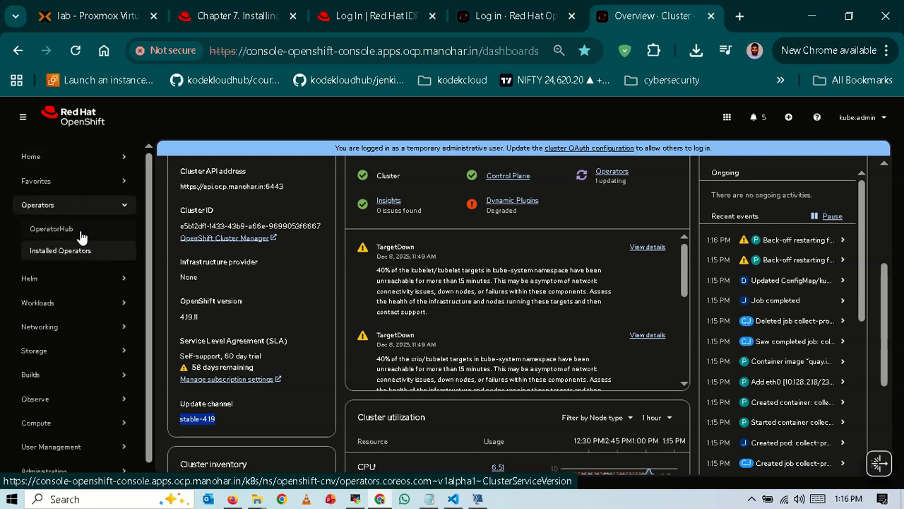
click(80, 233)
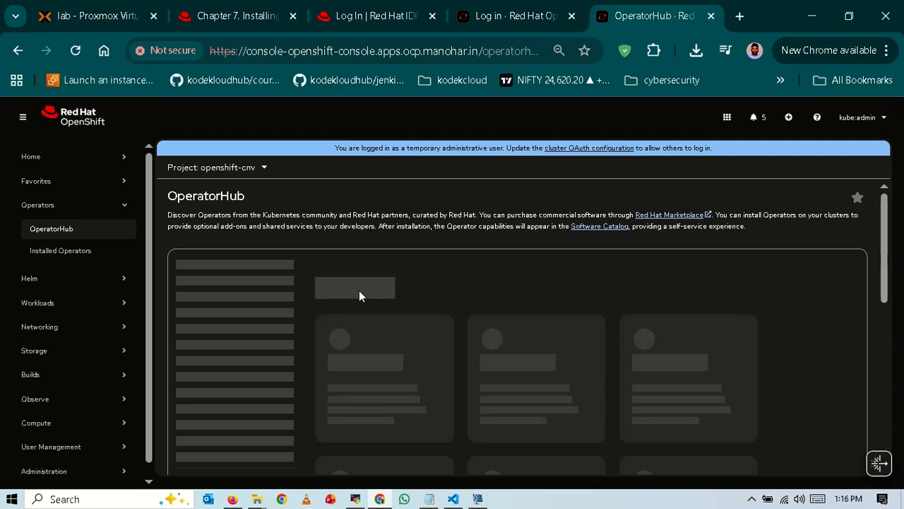
- Search OperatorHub for "virtua" and open the details of the OpenShift Virtualization operator
text(virtua)
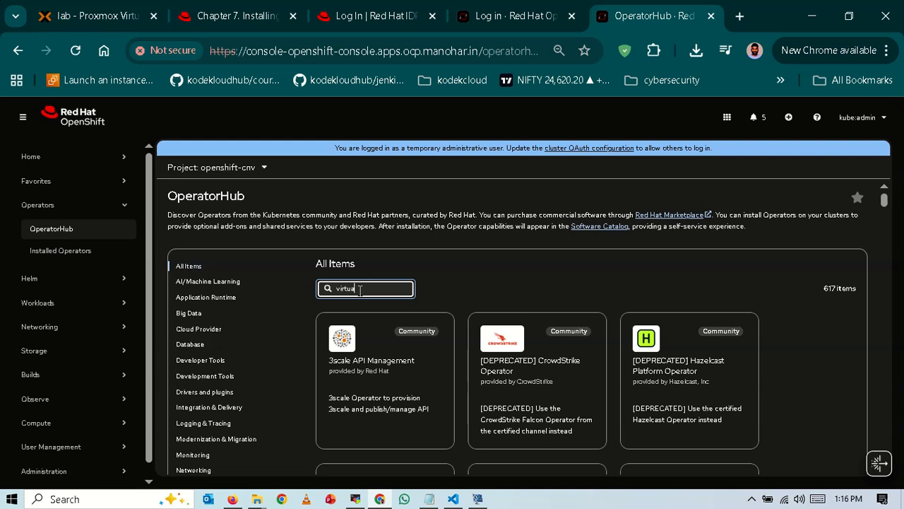
text(l)
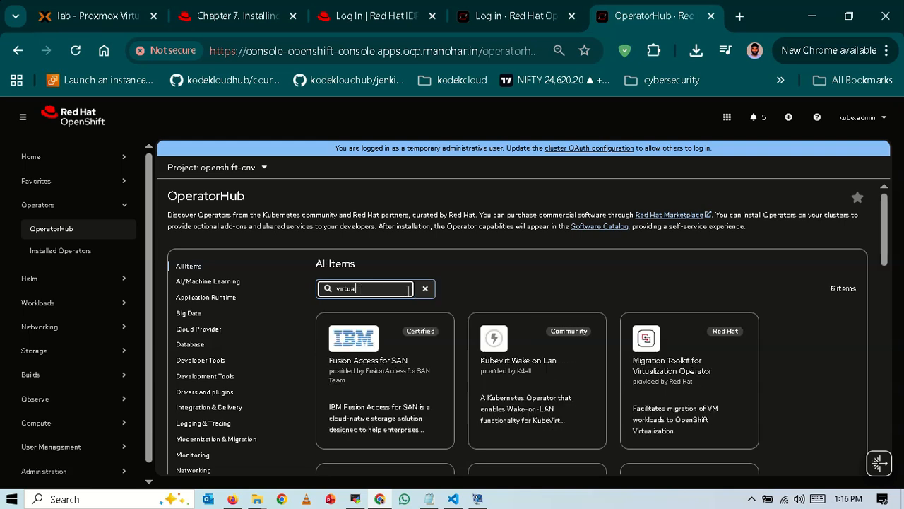
scroll(512, 286, down, 3)
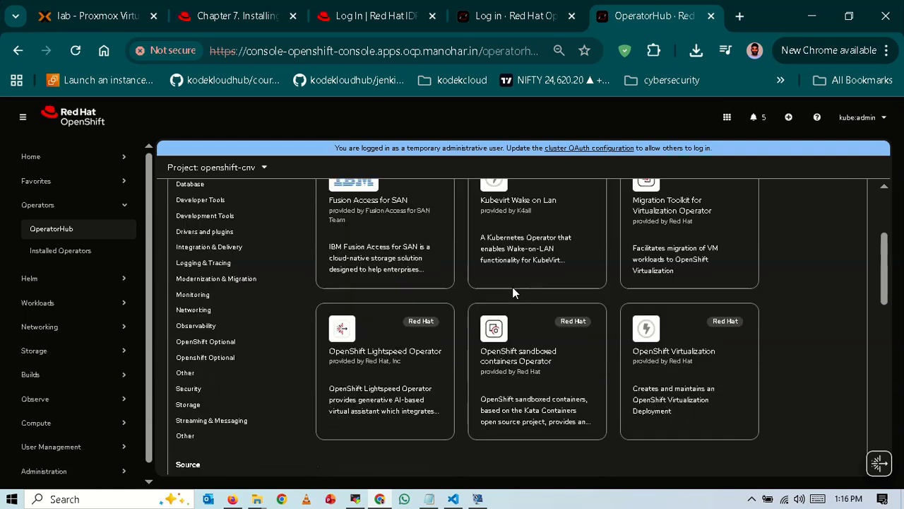
click(698, 343)
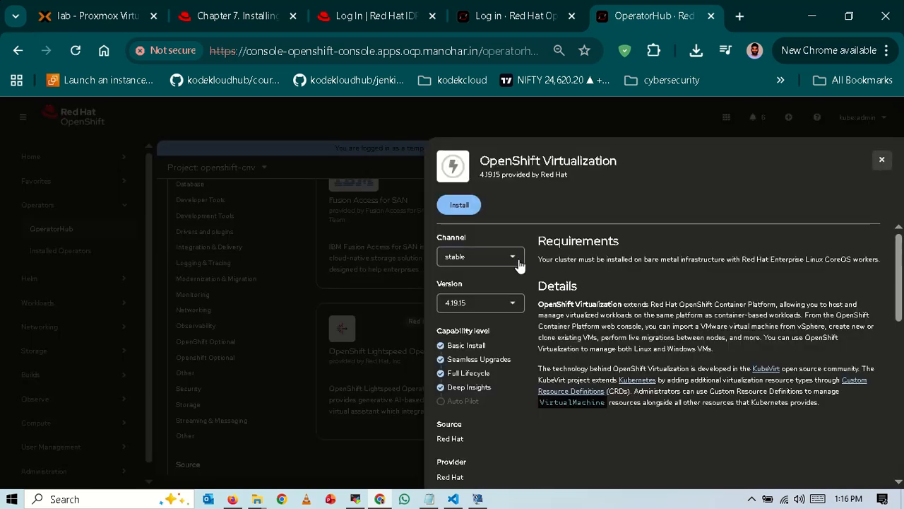
- Try to choose version 4.12.0 in the OpenShift Virtualization operator details
click(519, 304)
scroll(503, 389, down, 3)
scroll(503, 391, down, 3)
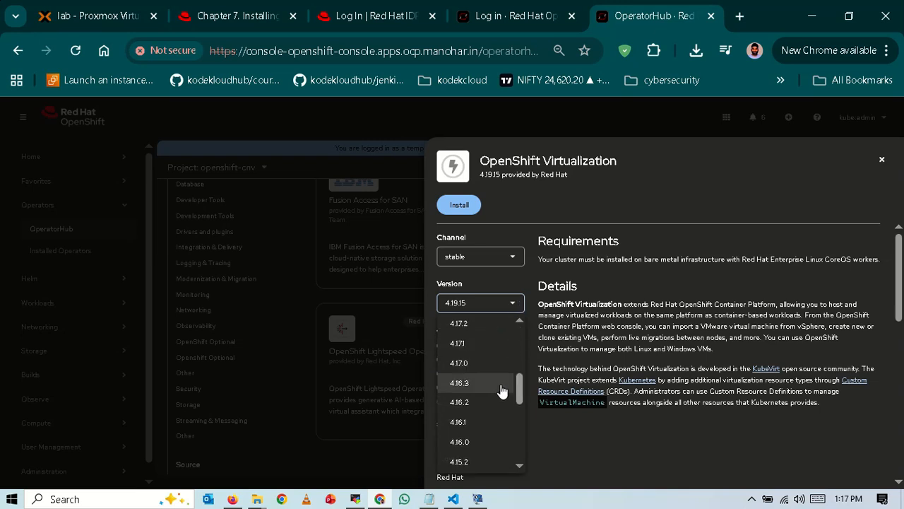
scroll(500, 391, down, 3)
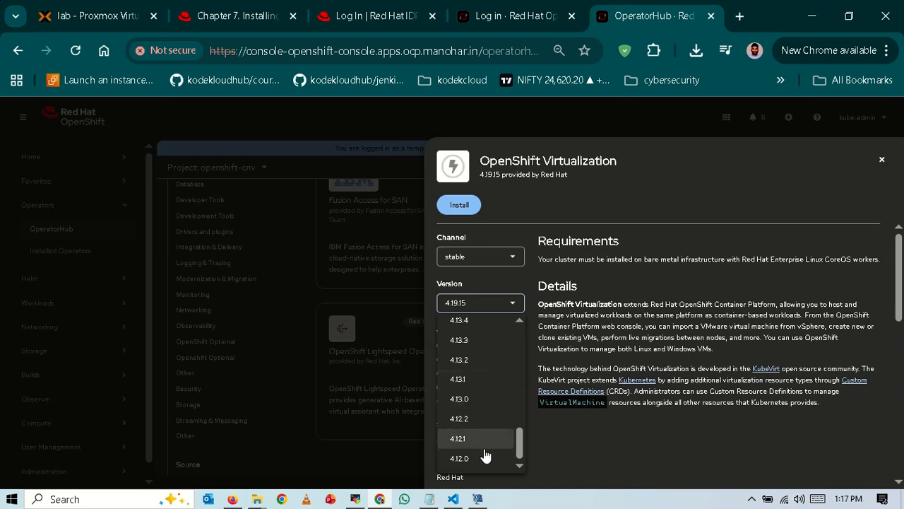
click(487, 458)
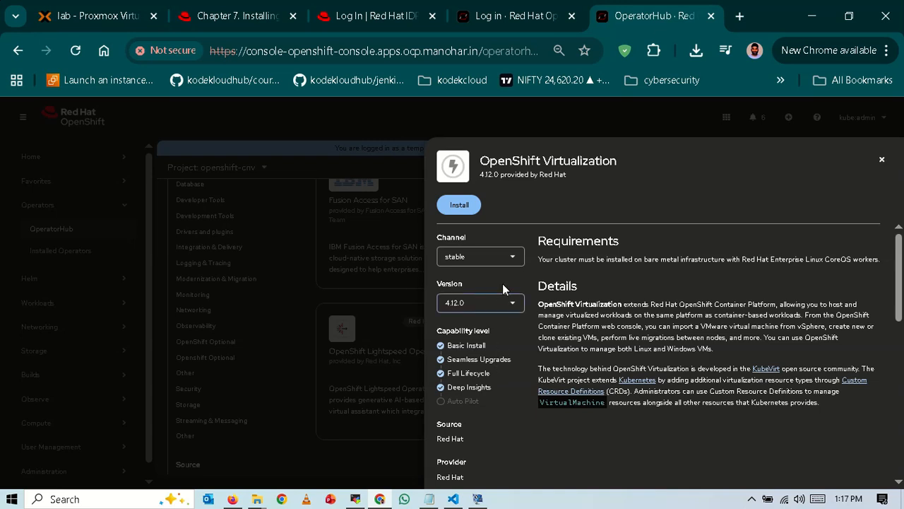
- Choose the stable channel for OpenShift Virtualization and proceed to its installation form
click(510, 258)
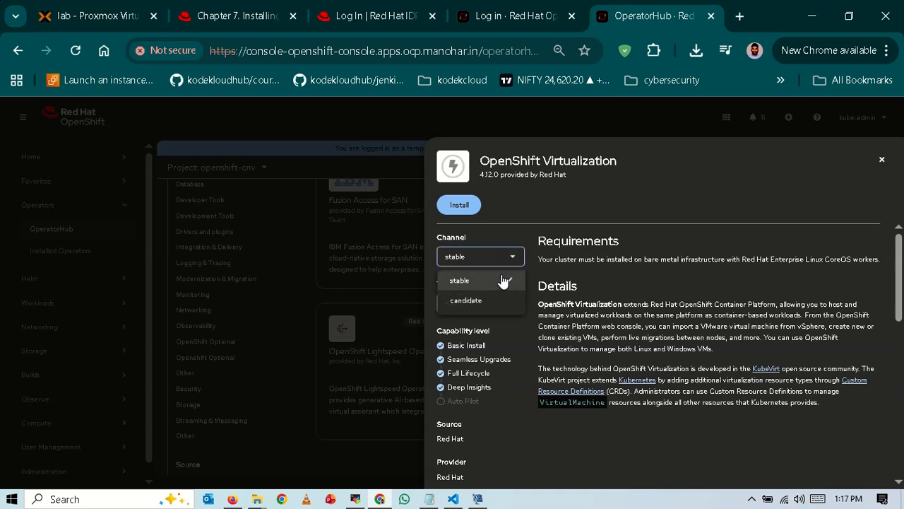
click(502, 281)
click(468, 205)
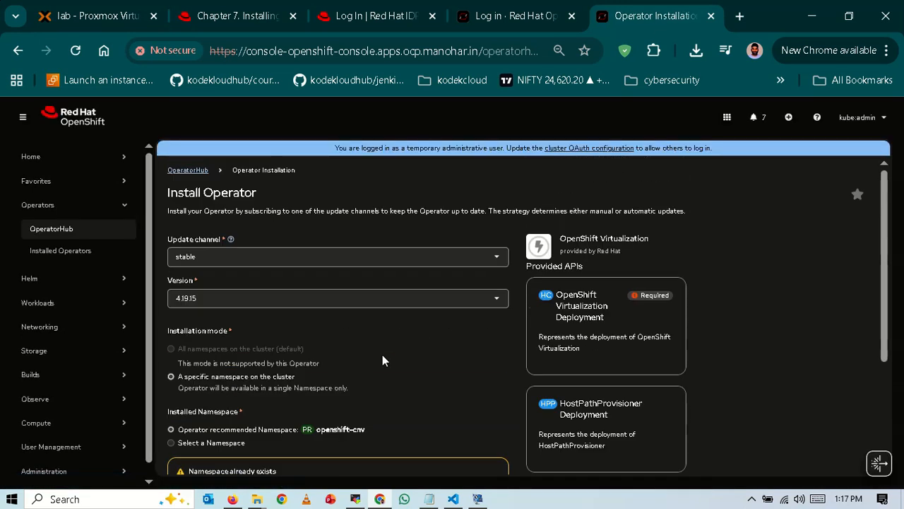
- Set the operator version to 4.19.6 in the installation form and review the namespace and update approval settings
click(492, 301)
scroll(380, 381, down, 10)
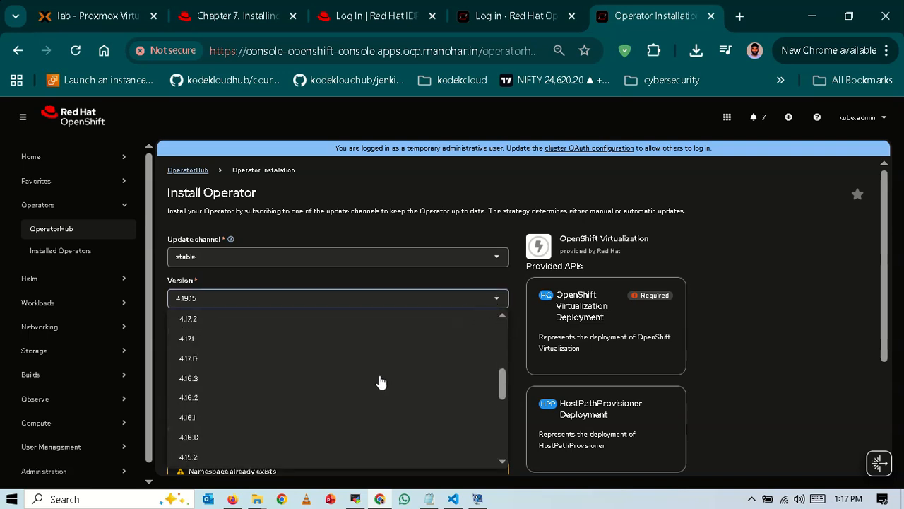
scroll(380, 382, up, 10)
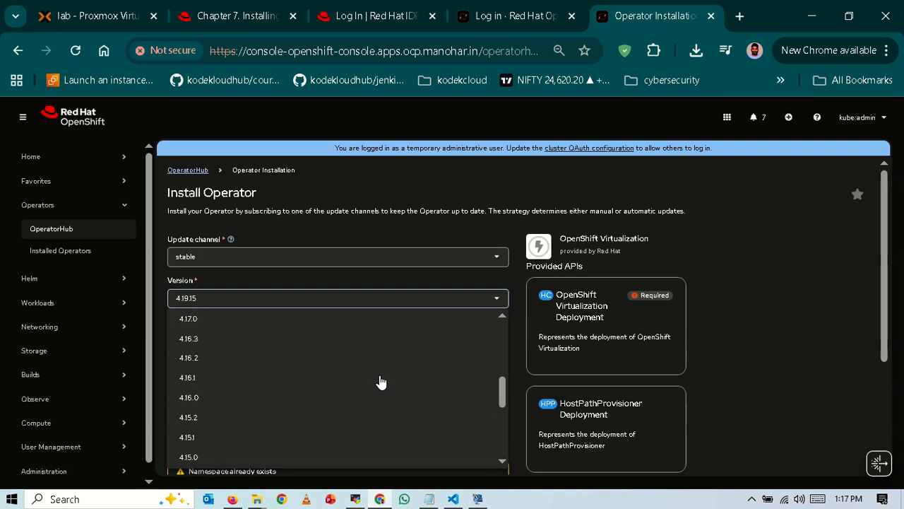
click(346, 344)
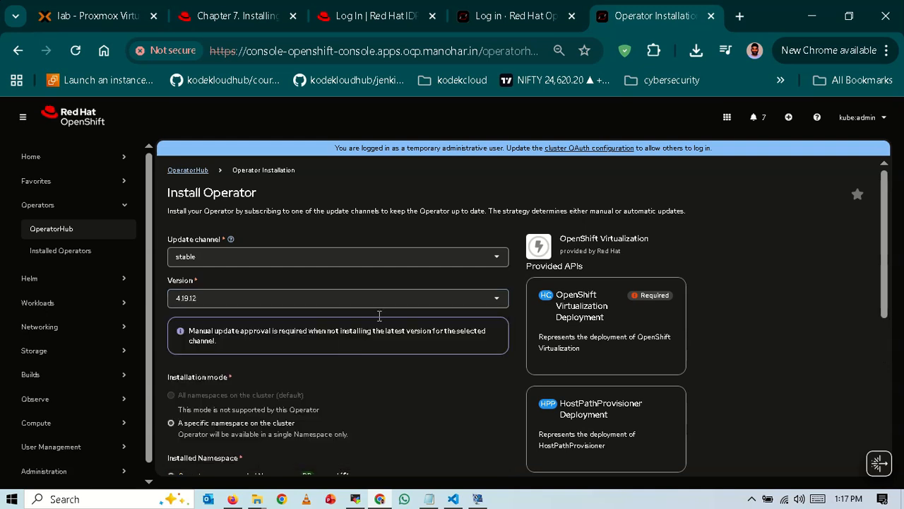
click(460, 297)
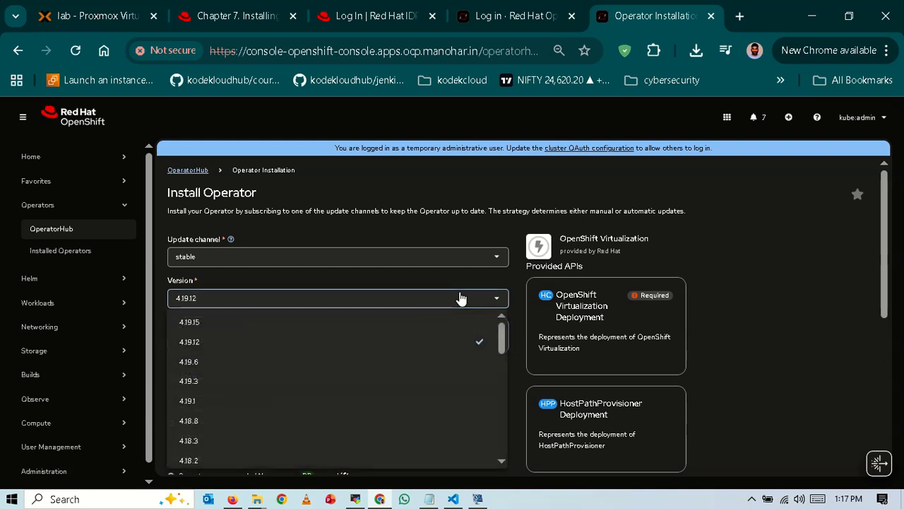
click(349, 363)
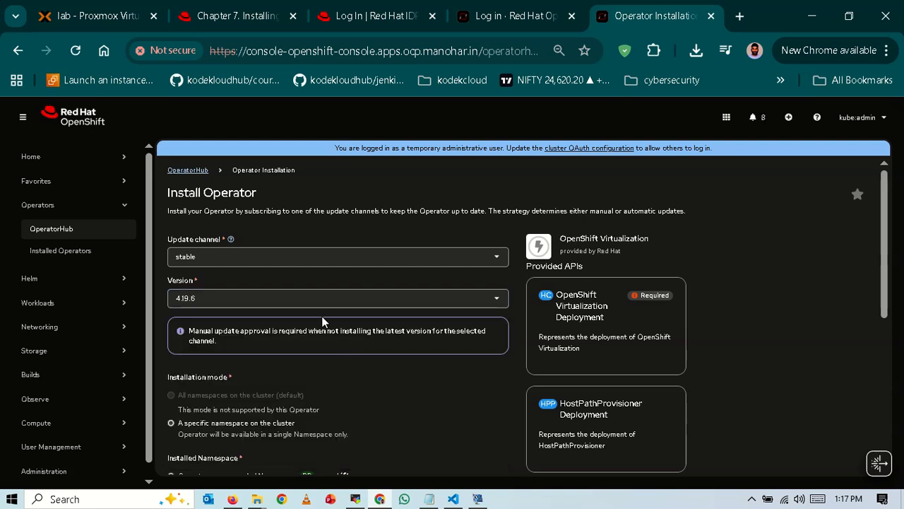
scroll(356, 382, down, 1)
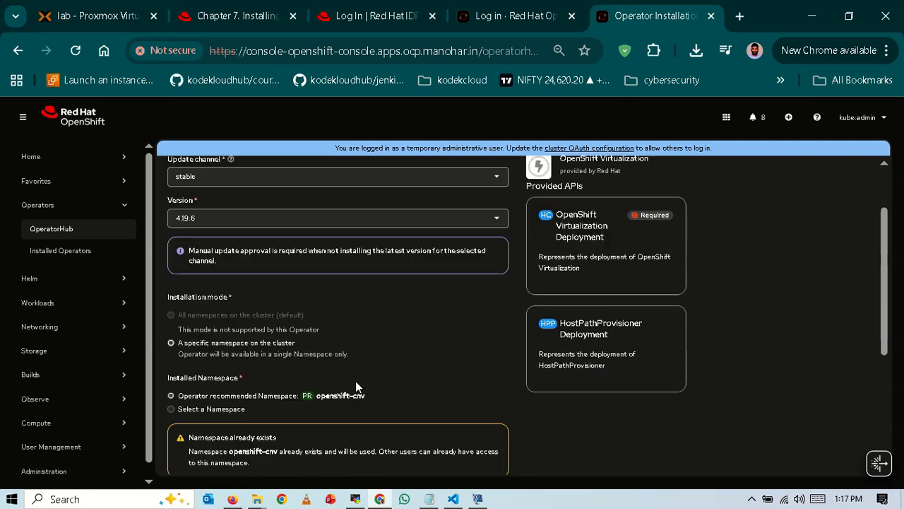
scroll(355, 381, down, 2)
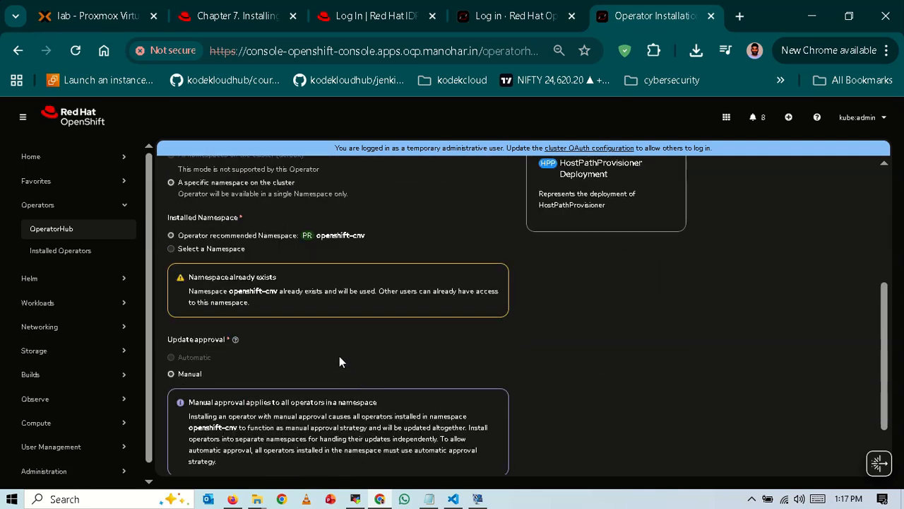
- Start the OpenShift Virtualization installation and approve its manual install plan, checking the openshift-cnv pods in the bastion terminal meanwhile
scroll(297, 321, down, 1)
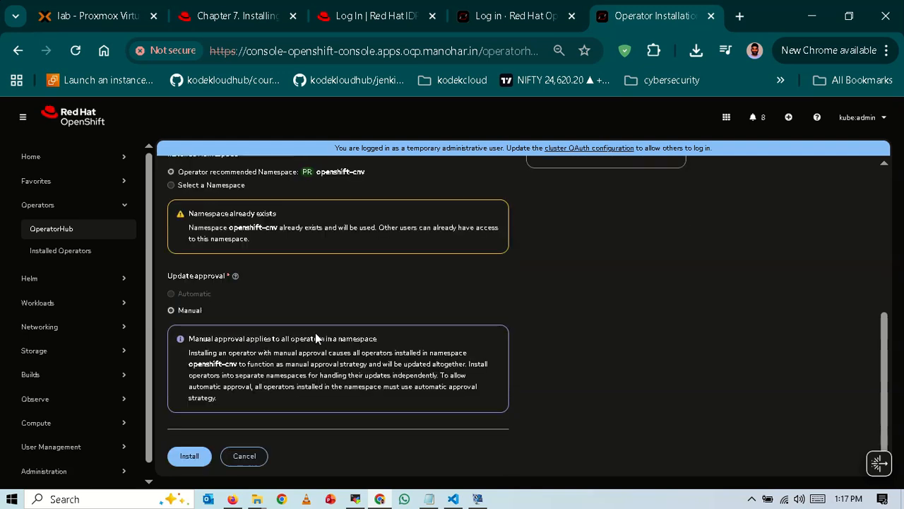
click(189, 456)
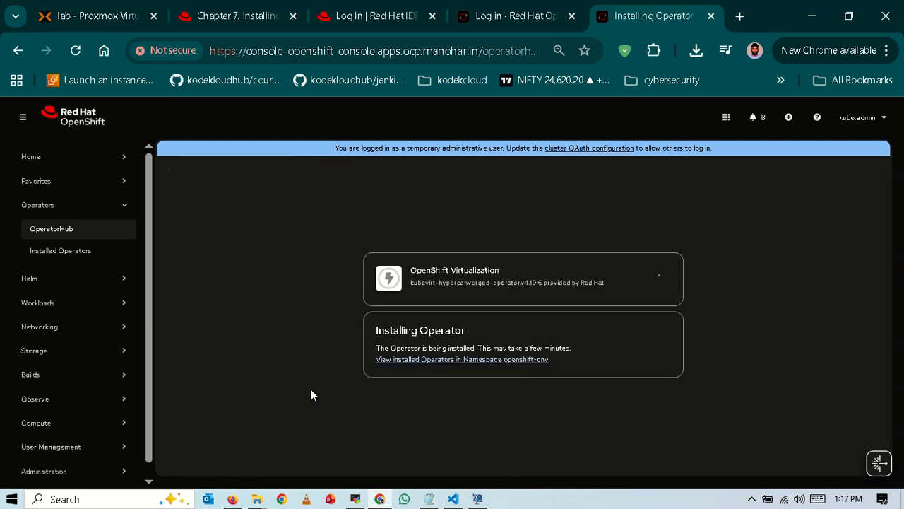
click(355, 499)
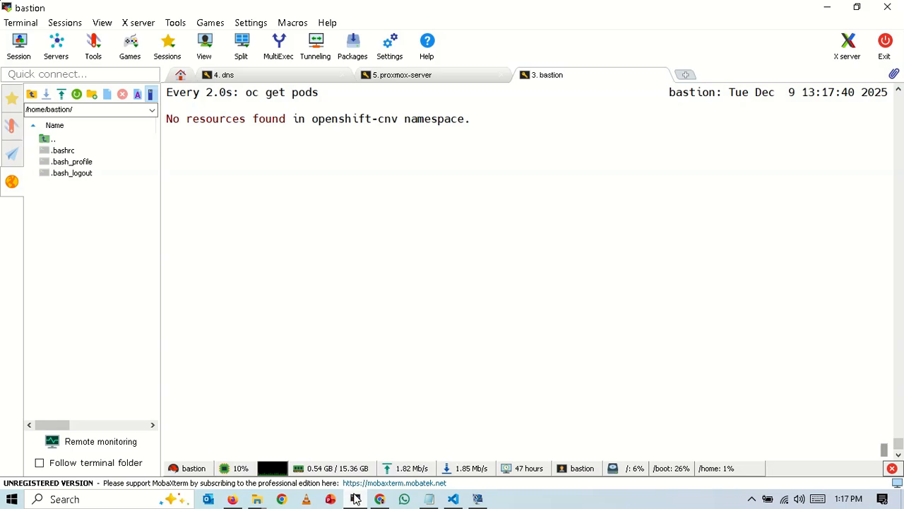
click(355, 499)
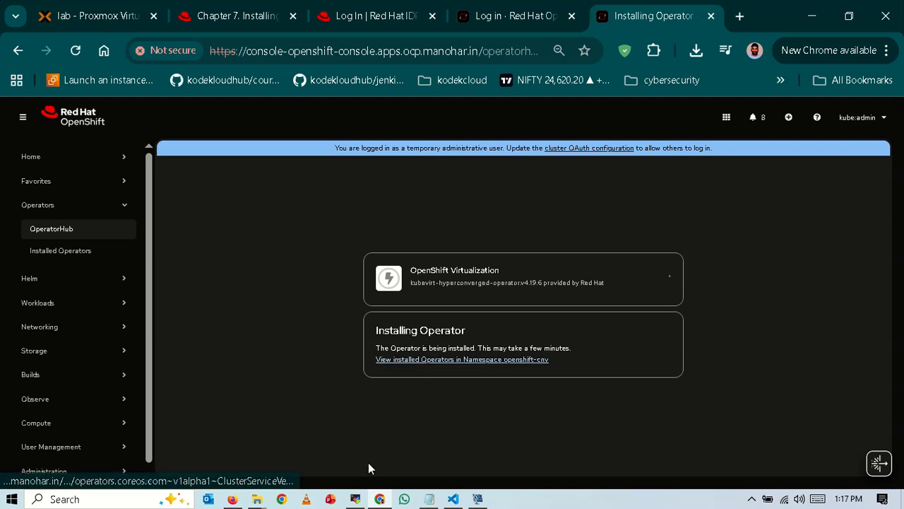
click(355, 499)
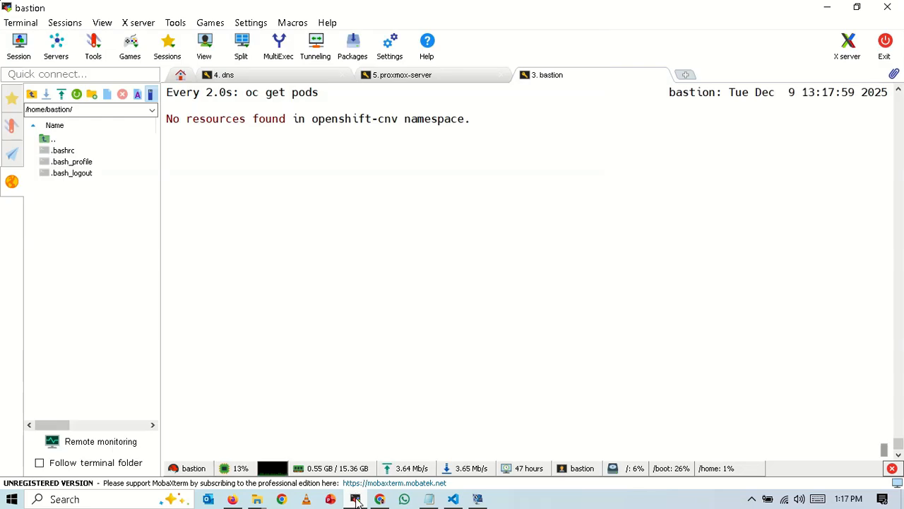
click(355, 502)
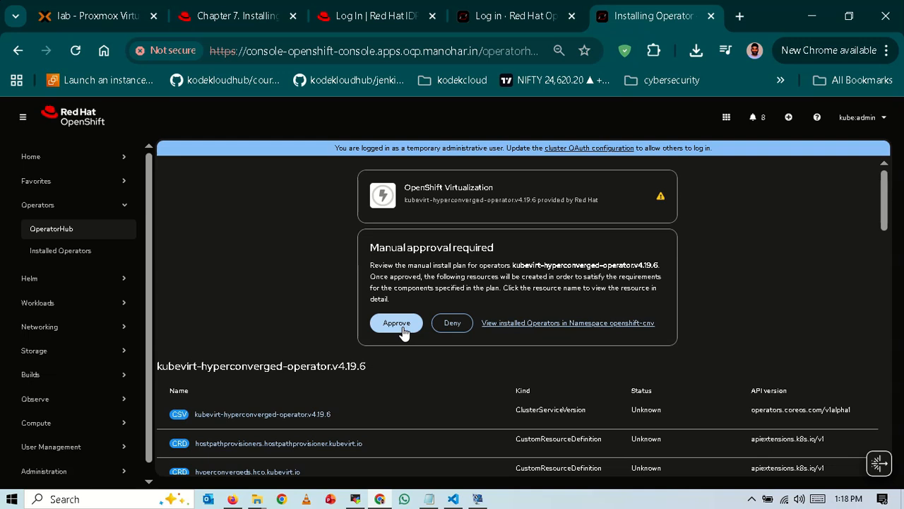
click(396, 323)
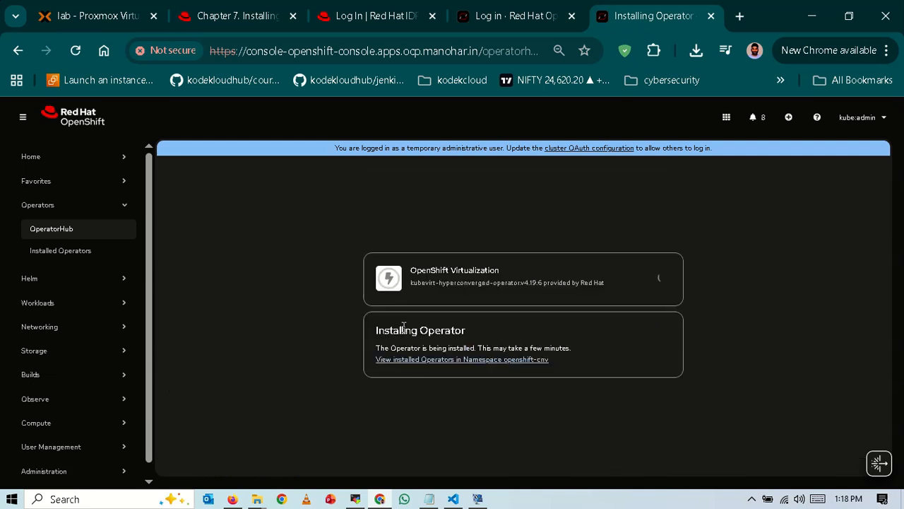
- Check the openshift-cnv pods in the MobaXterm bastion session while the operator installs, then return to the web console
click(355, 498)
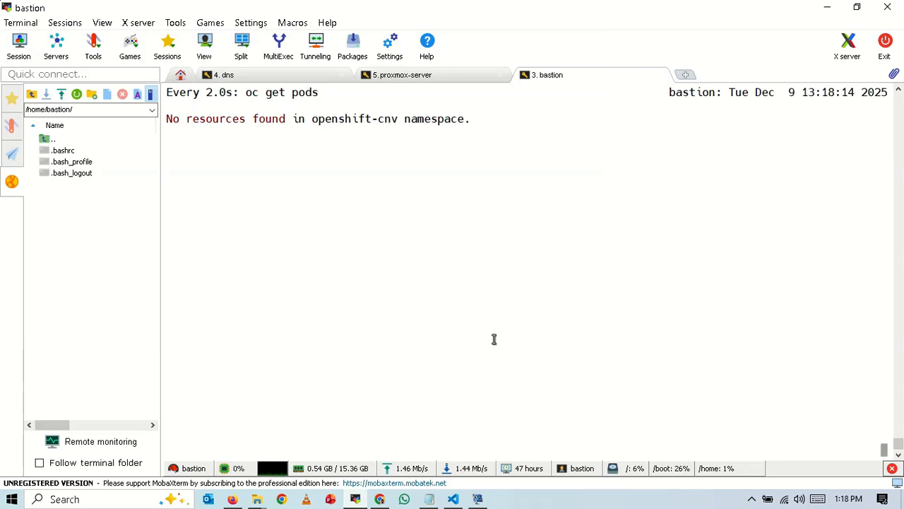
click(358, 501)
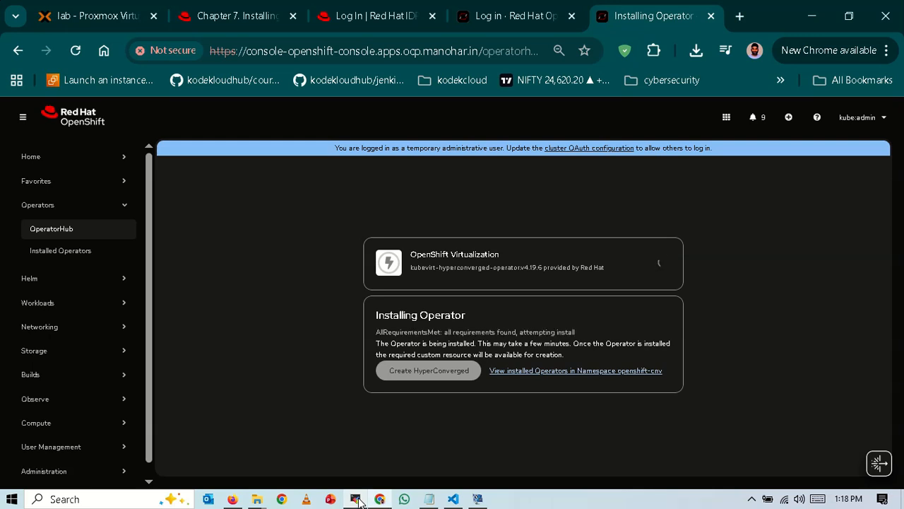
click(357, 500)
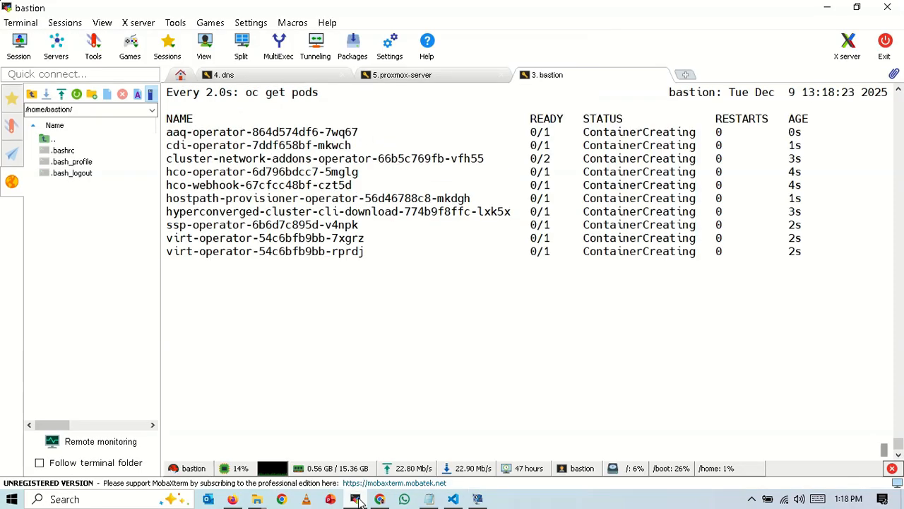
click(357, 499)
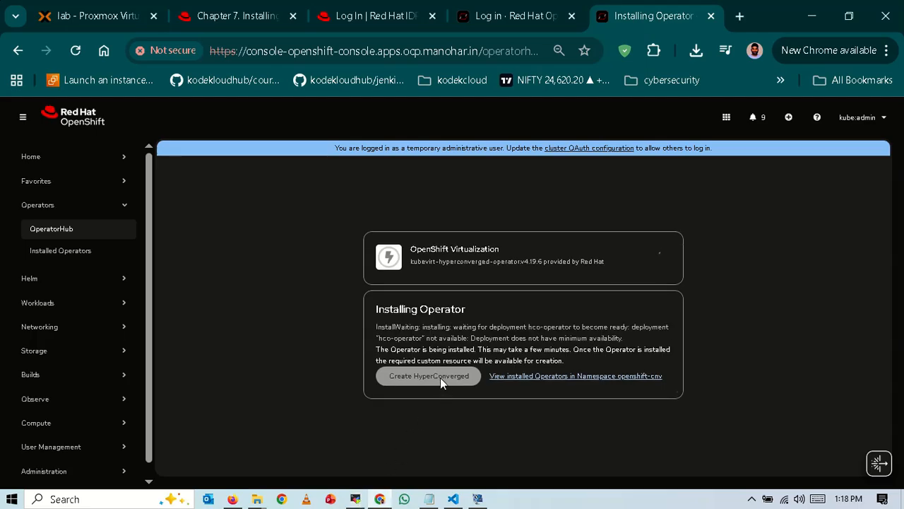
- View the installed operators in openshift-cnv and open the OpenShift Virtualization Deployment list of the OpenShift Virtualization operator
click(539, 378)
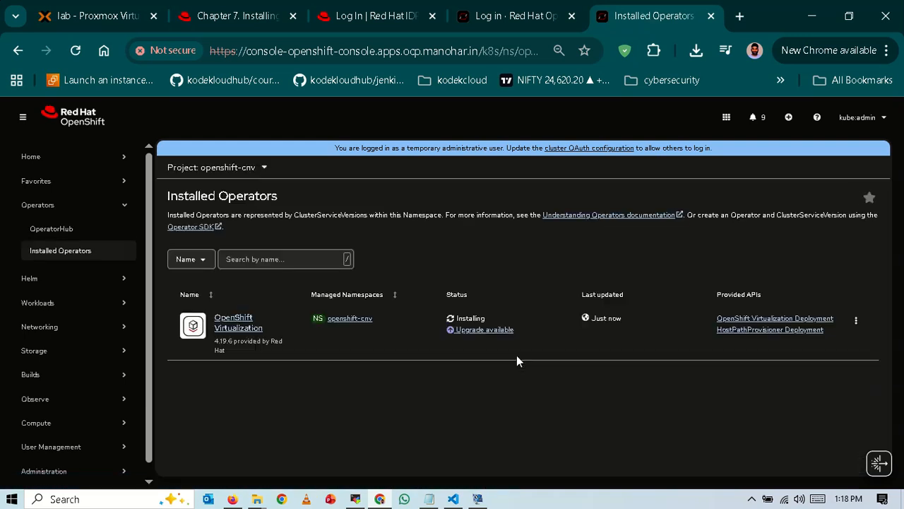
click(247, 329)
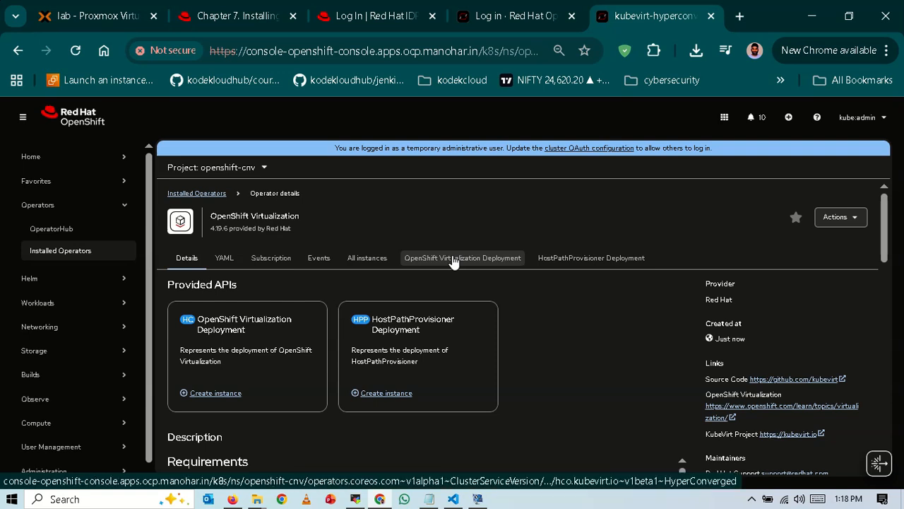
click(454, 260)
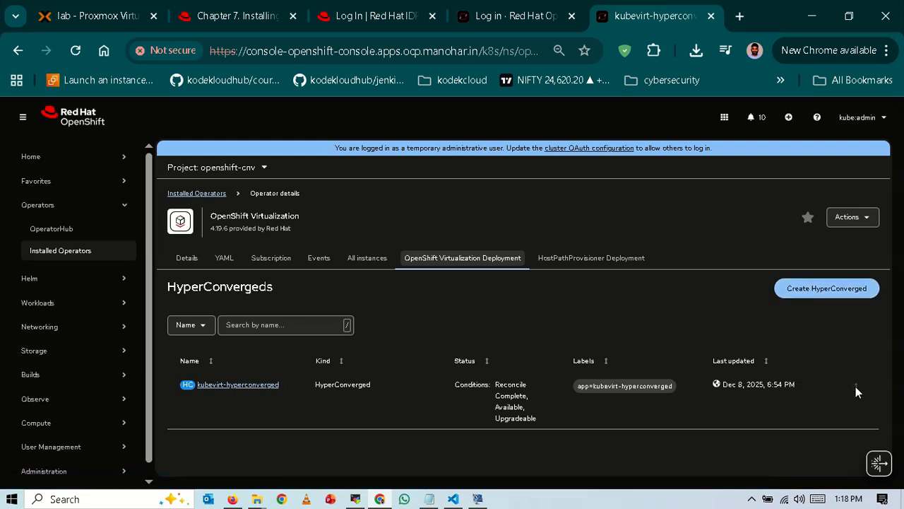
- Monitor the status of the operator pods in the bastion terminal, alternating with the HyperConvergeds list in the web console
click(355, 499)
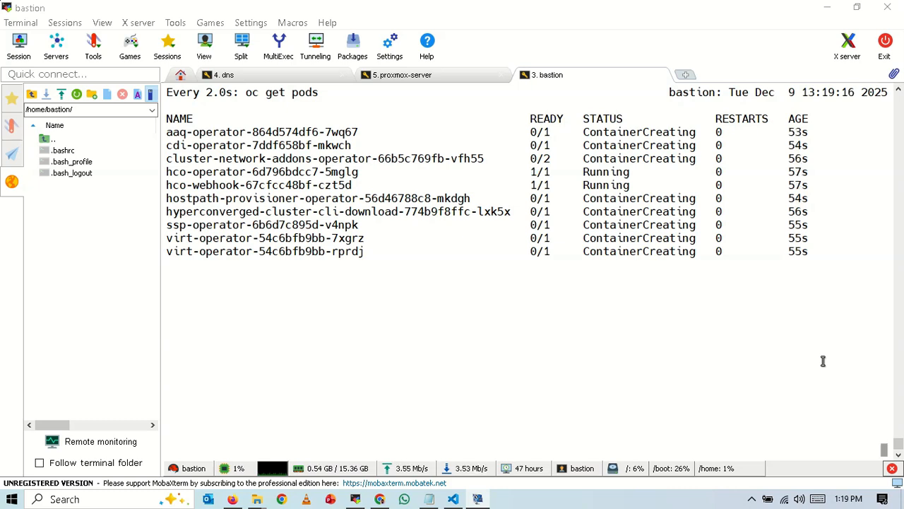
click(379, 499)
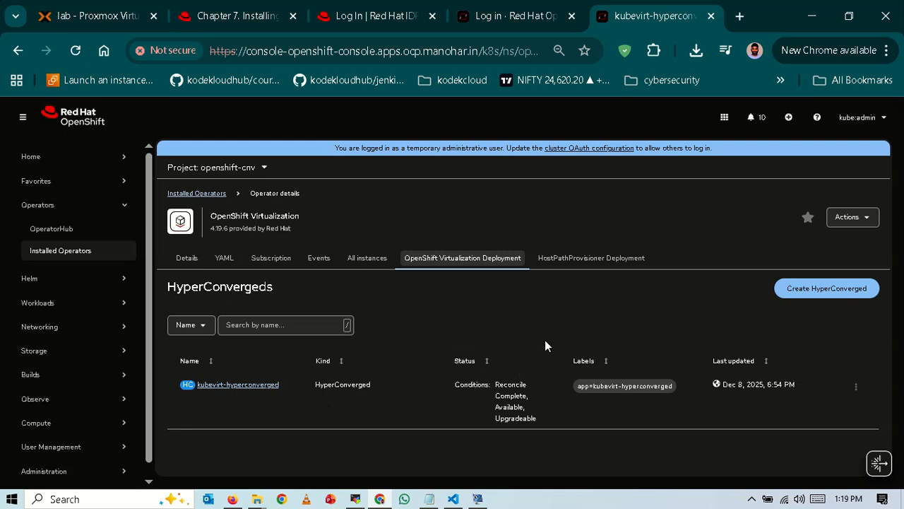
click(355, 499)
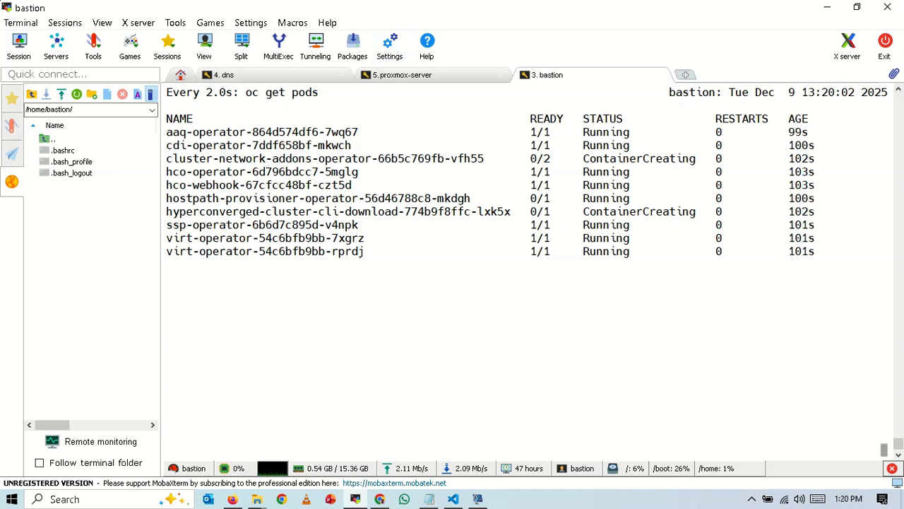
key(alt+Tab)
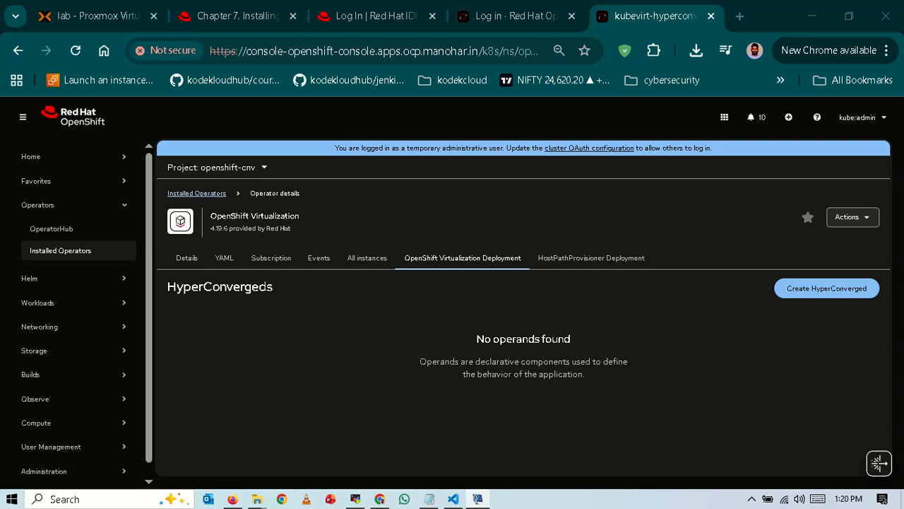
- Create a HyperConverged instance named kubevirt-hyperconverged in openshift-cnv with the default form values
click(805, 300)
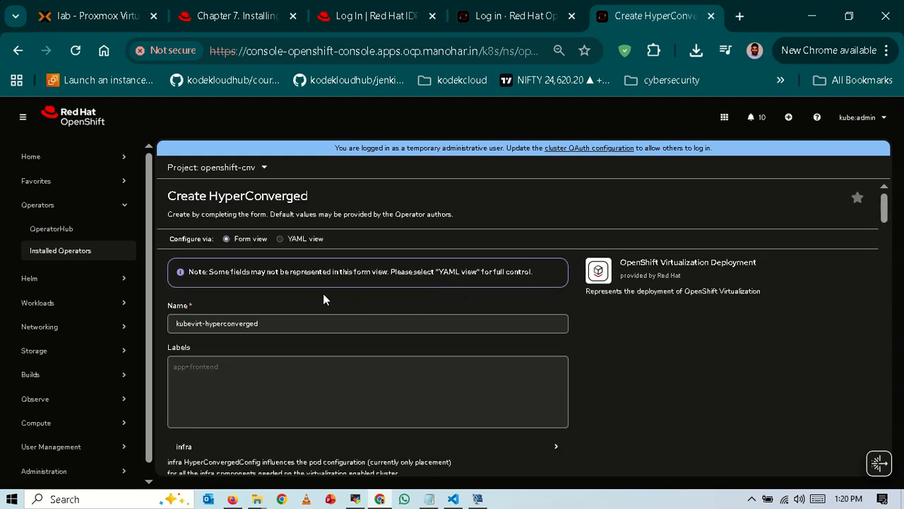
scroll(317, 314, down, 5)
scroll(320, 328, down, 15)
scroll(315, 349, down, 20)
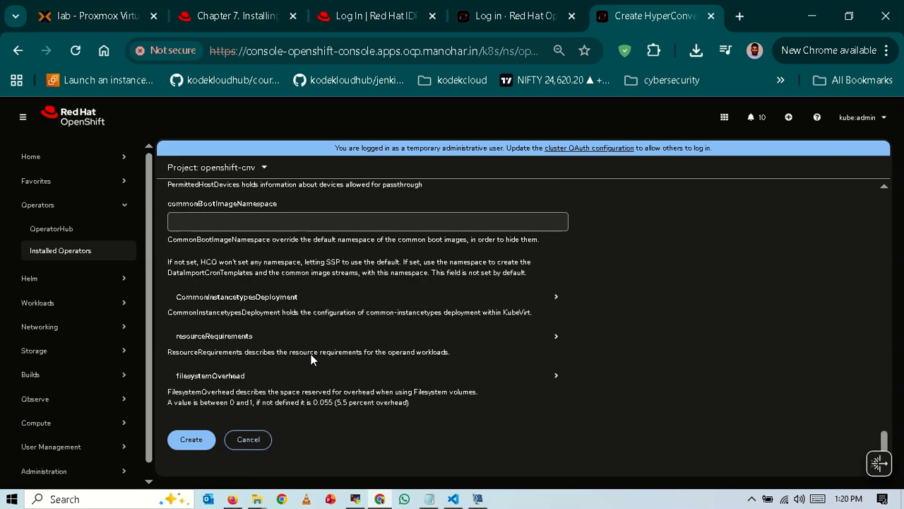
click(207, 440)
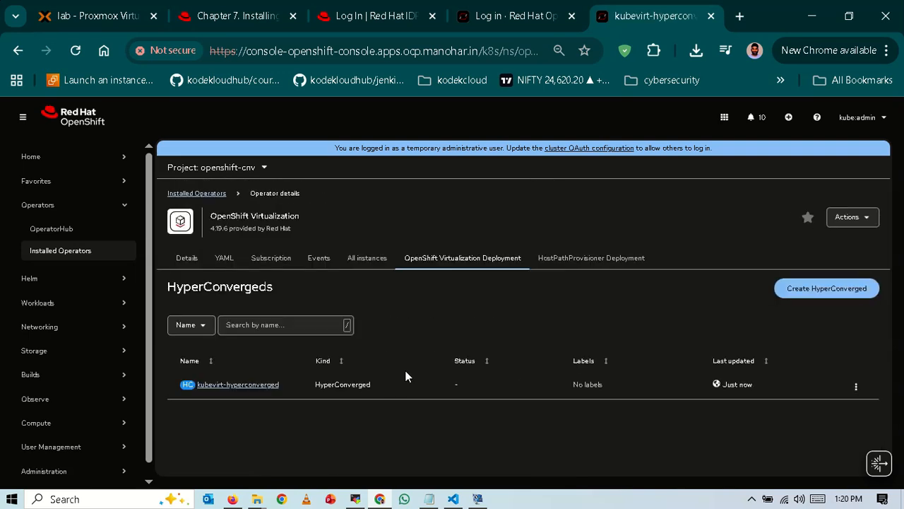
- Compare the bastion pod status with the HyperConverged conditions, and restart the "watch oc get pods" command
click(356, 497)
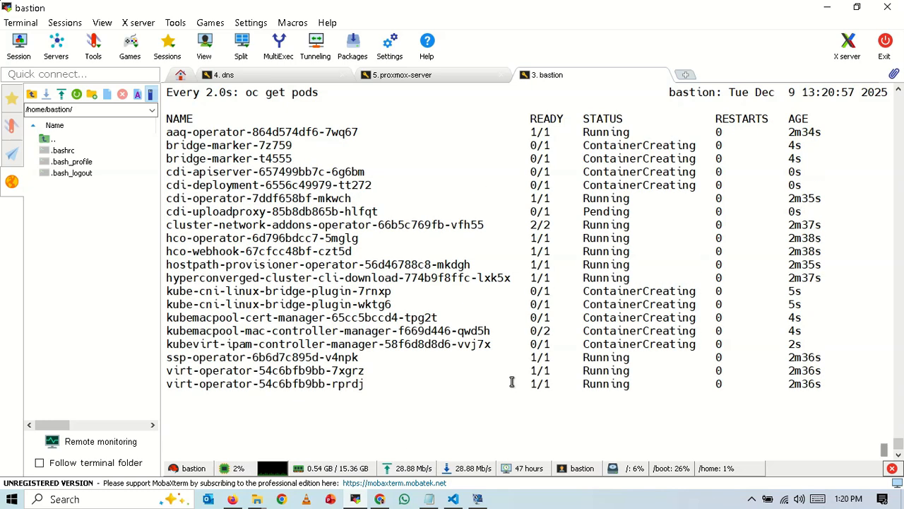
click(380, 498)
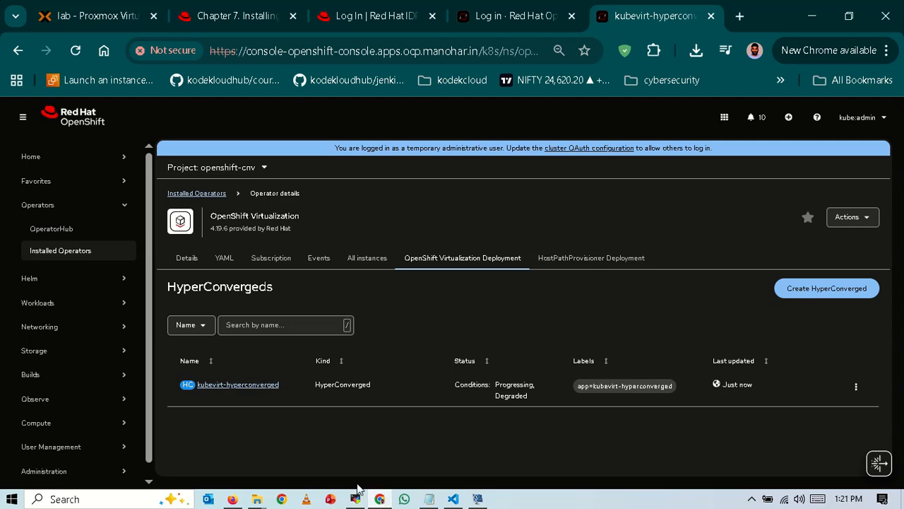
click(357, 499)
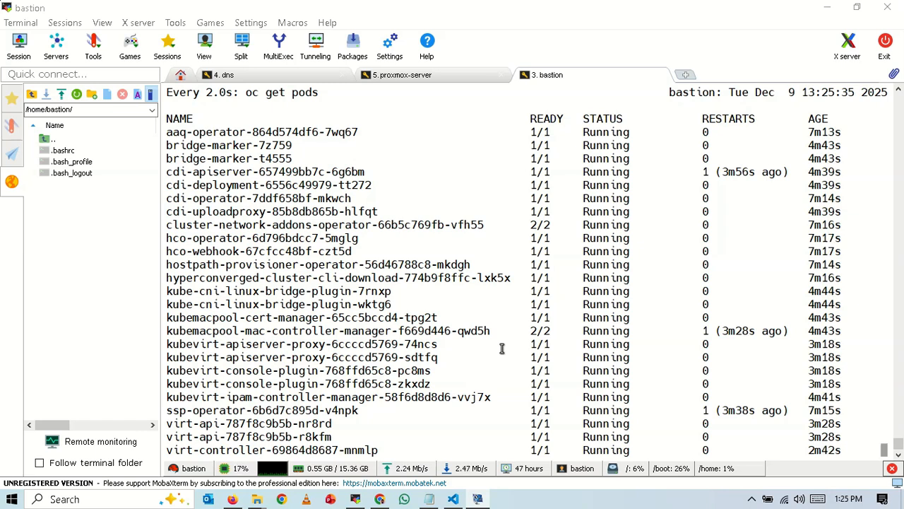
key(ctrl+c)
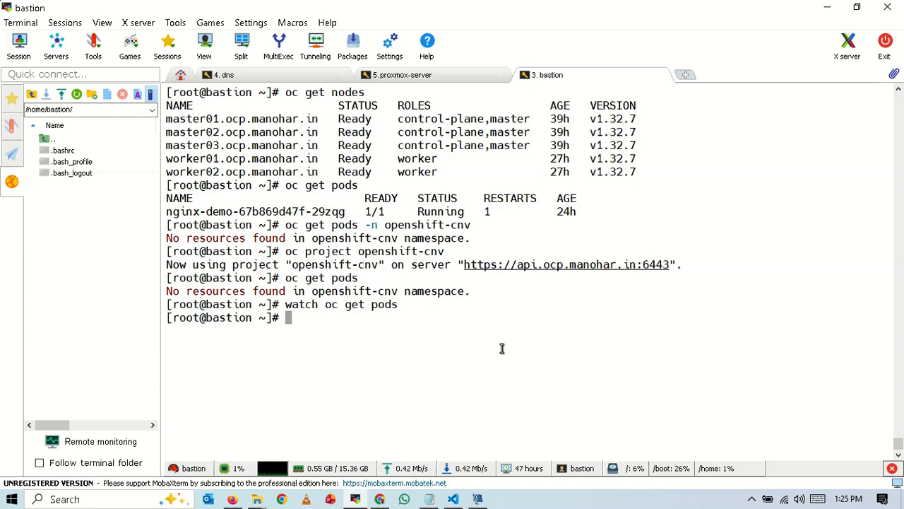
key(Up)
key(Return)
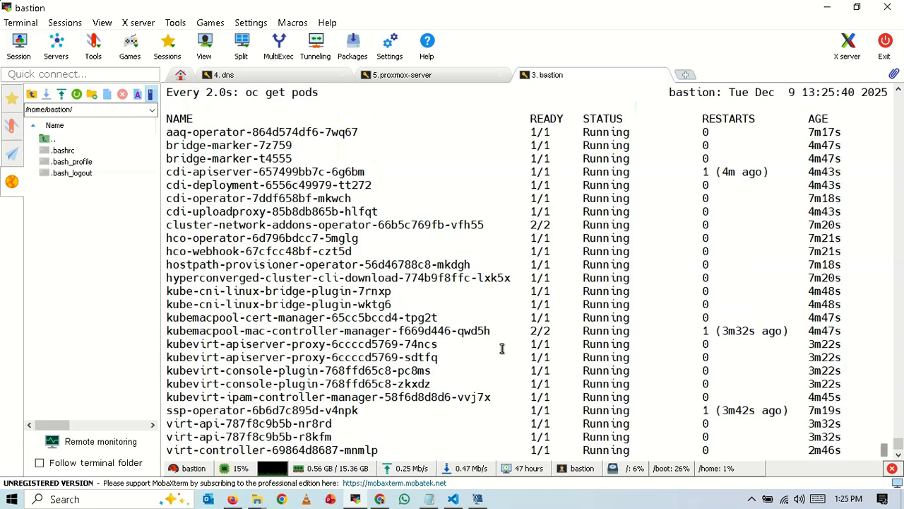
- Stop the pod watch, run a plain "oc get pods" on the bastion, and review the full pod list
key(ctrl+c)
key(Up)
key(Left)
key(Left)
key(Left)
key(Left)
key(Left)
key(Left)
key(Left)
key(Left)
key(Left)
key(Left)
key(Left)
key(BackSpace)
key(BackSpace)
key(BackSpace)
key(BackSpace)
key(BackSpace)
key(BackSpace)
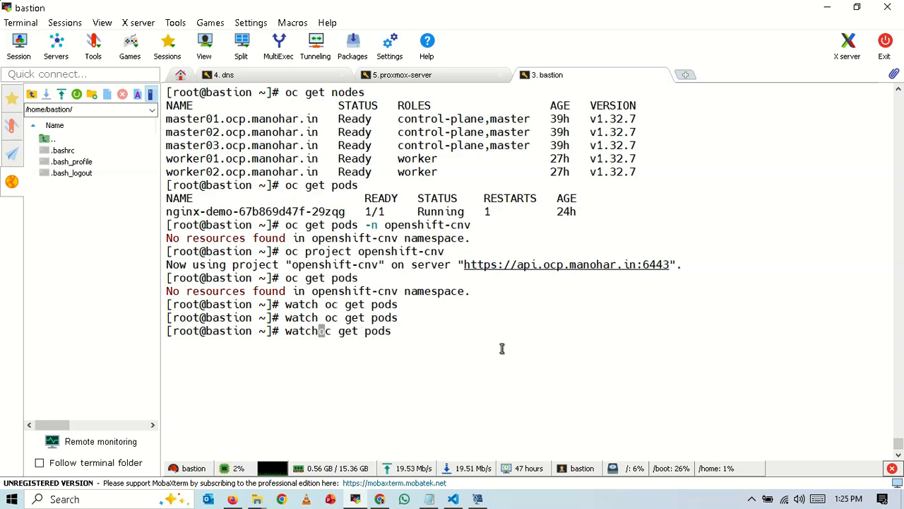
key(Return)
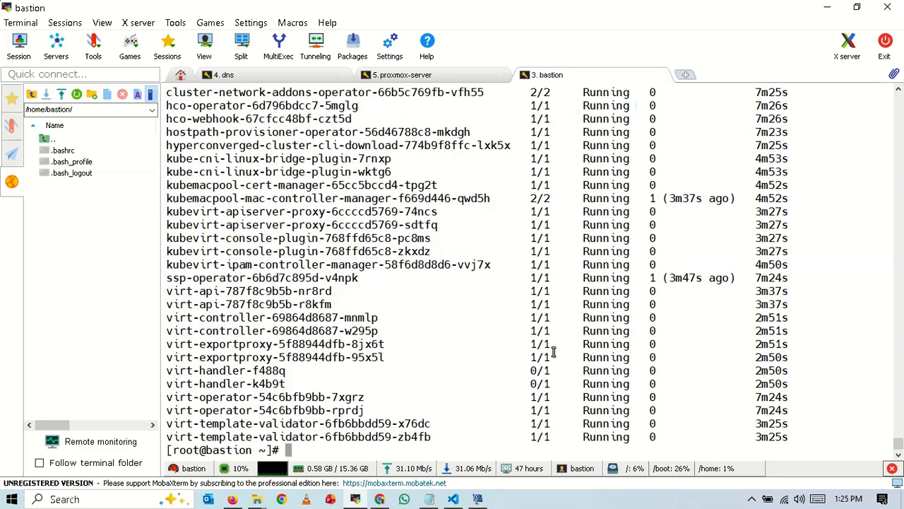
scroll(530, 351, up, 6)
scroll(553, 351, down, 5)
scroll(553, 352, down, 1)
- Return to the OpenShift web console login page, consult the notes, and choose the kube:admin login method
click(380, 499)
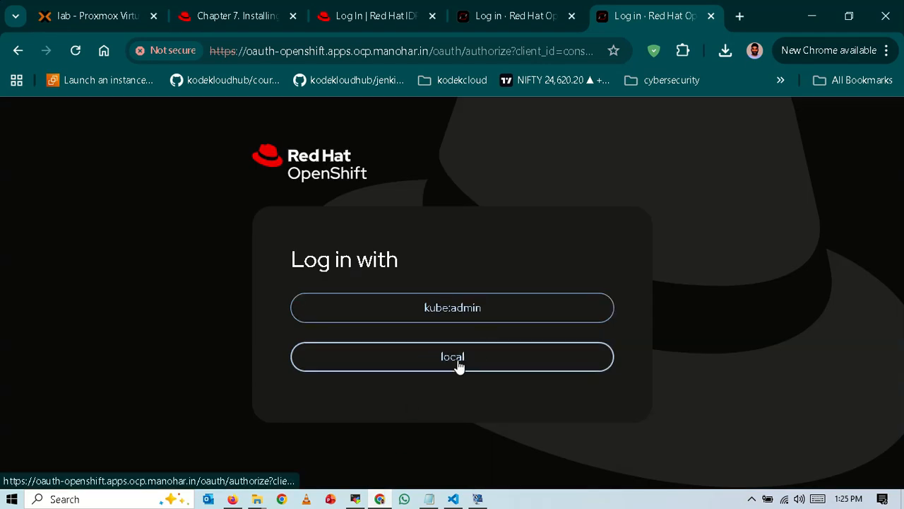
click(434, 500)
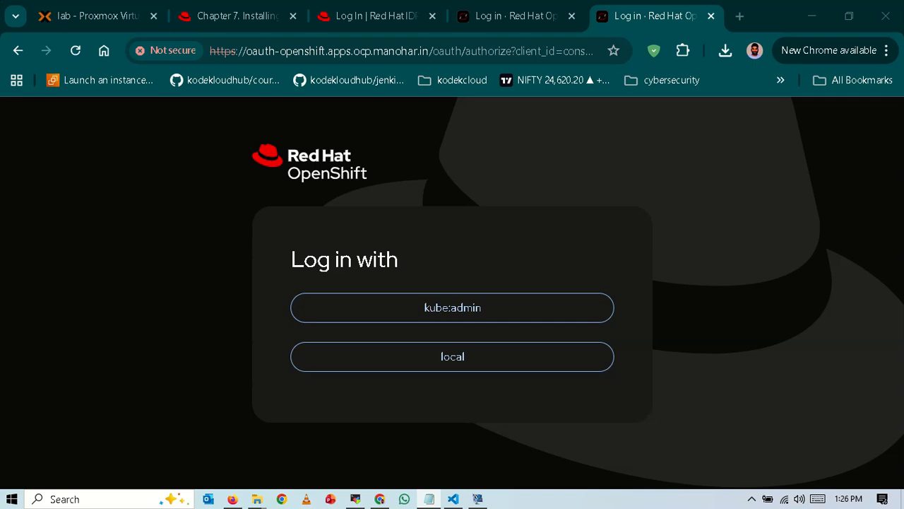
click(496, 308)
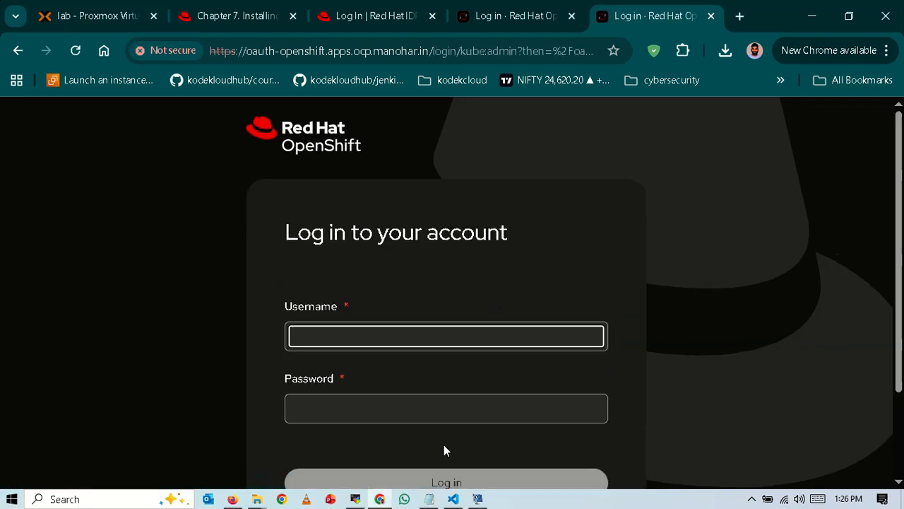
- Run "cat ocp-installation/auth/kubeadmin-password" on the bastion and copy the displayed kubeadmin password
right_click(452, 410)
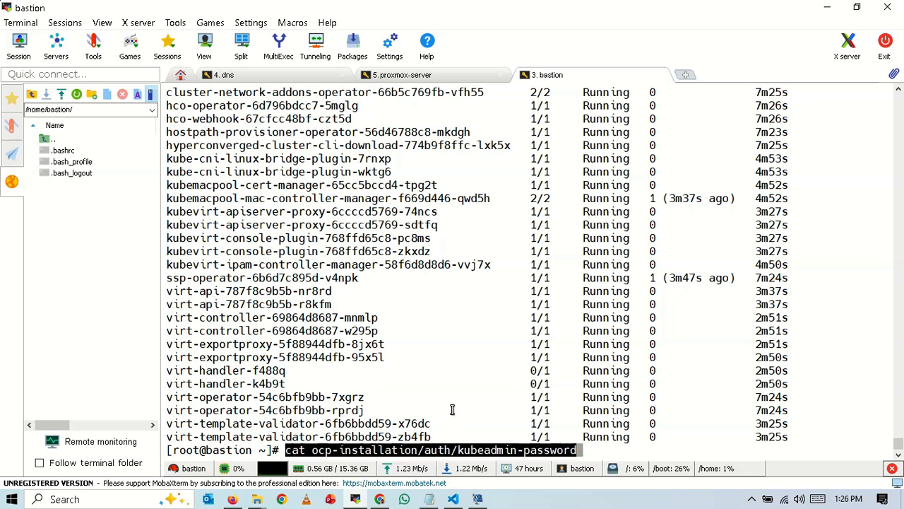
key(Return)
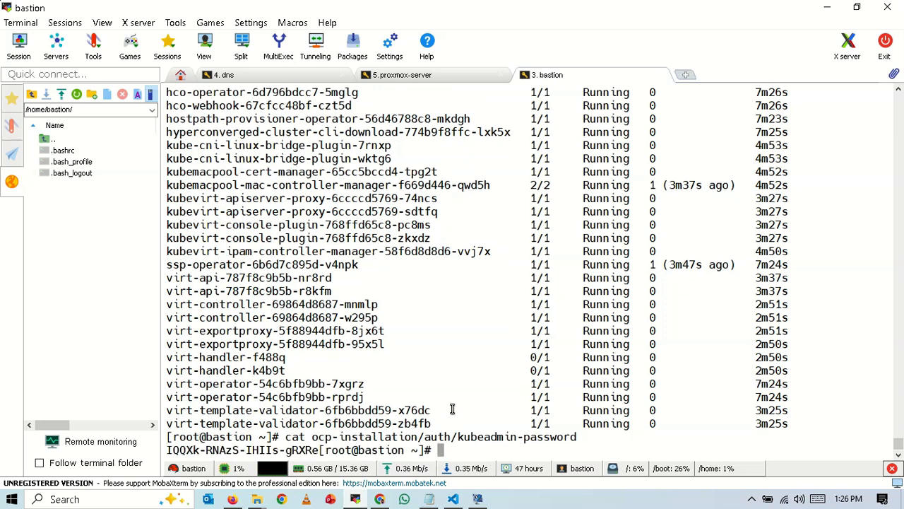
text(cat)
key(BackSpace)
key(BackSpace)
key(BackSpace)
drag(319, 450, 169, 450)
key(ctrl+c)
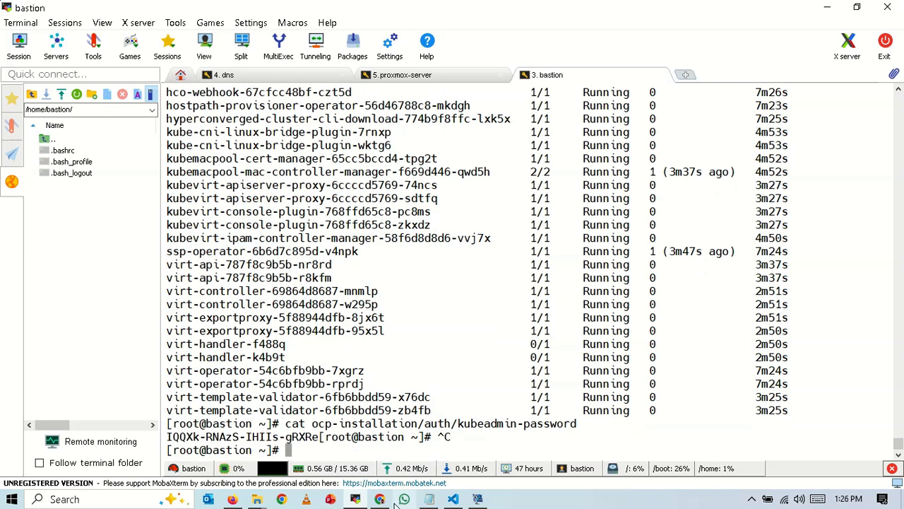
- Log in to the OpenShift web console as kube:admin with the copied account password, and close the spare login tab
click(379, 498)
click(434, 339)
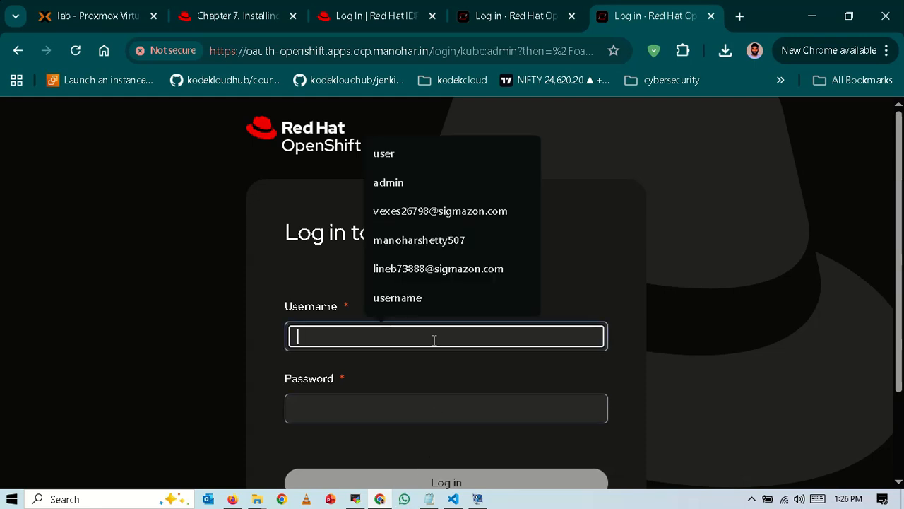
text(kube)
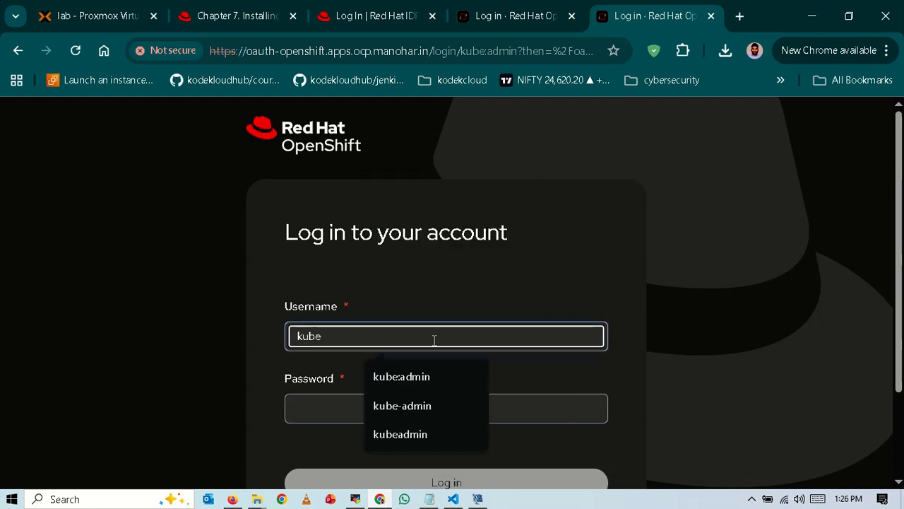
click(431, 387)
click(428, 400)
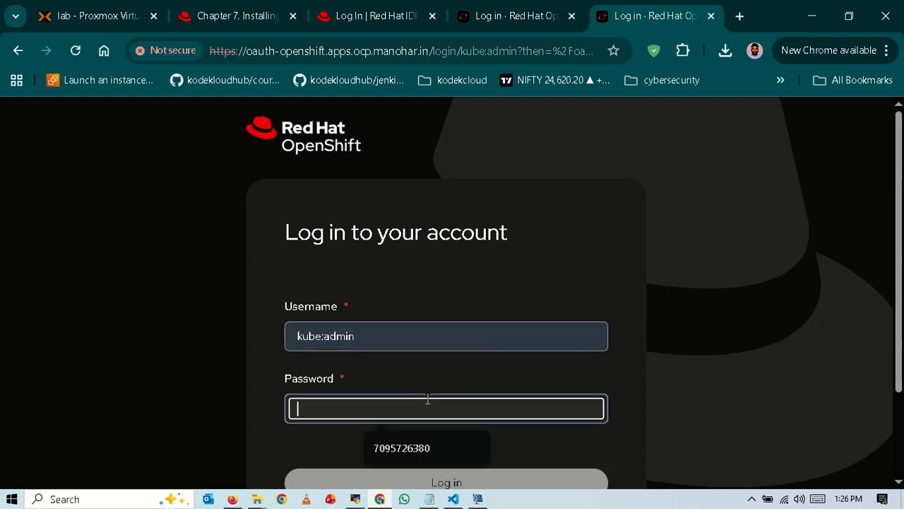
key(ctrl+v)
click(453, 480)
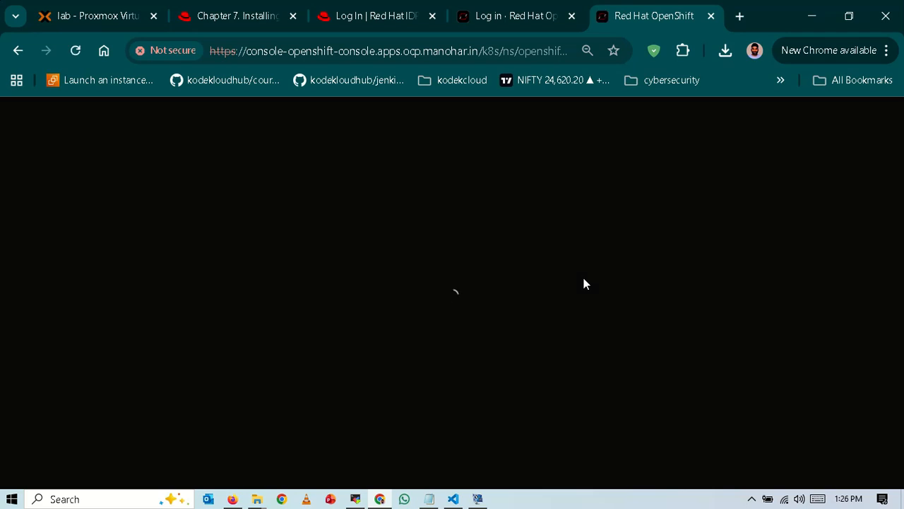
click(573, 17)
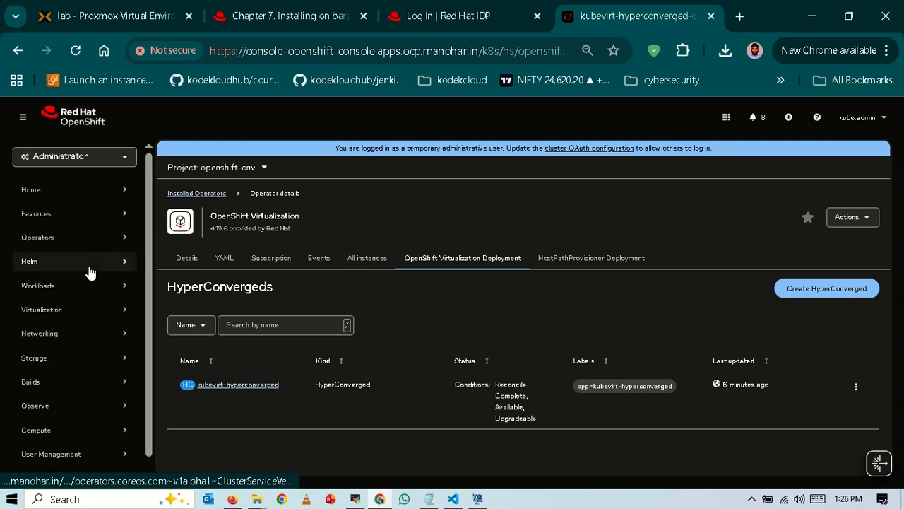
- Review the OpenShift Virtualization operator's details and its HyperConverged deployment from Installed Operators, and return to the operator list
click(106, 241)
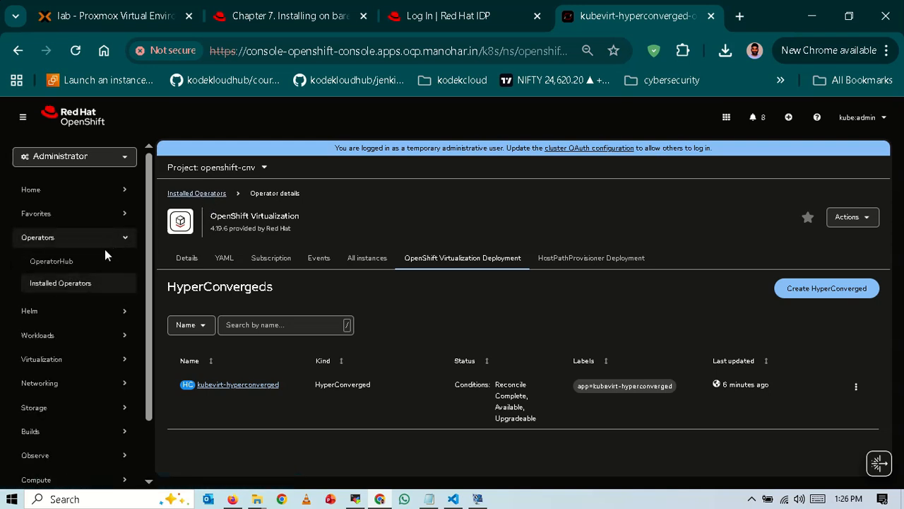
click(87, 285)
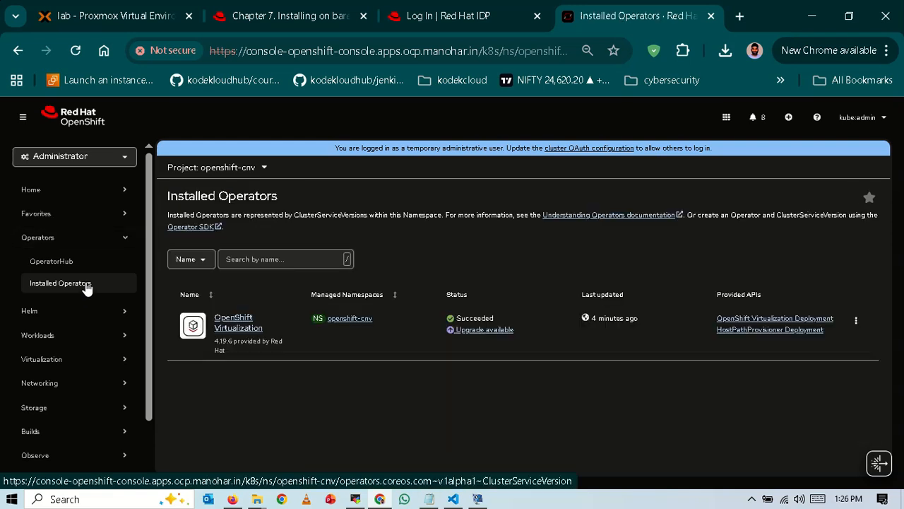
click(230, 328)
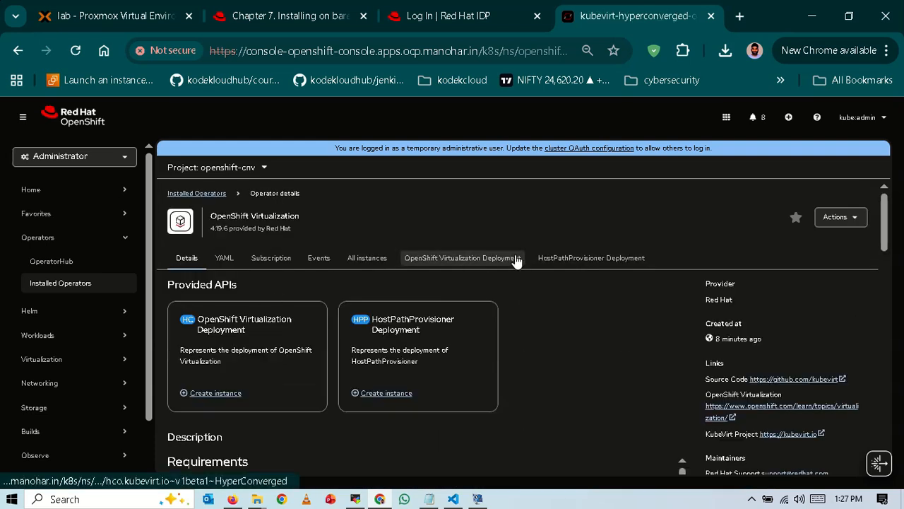
click(509, 259)
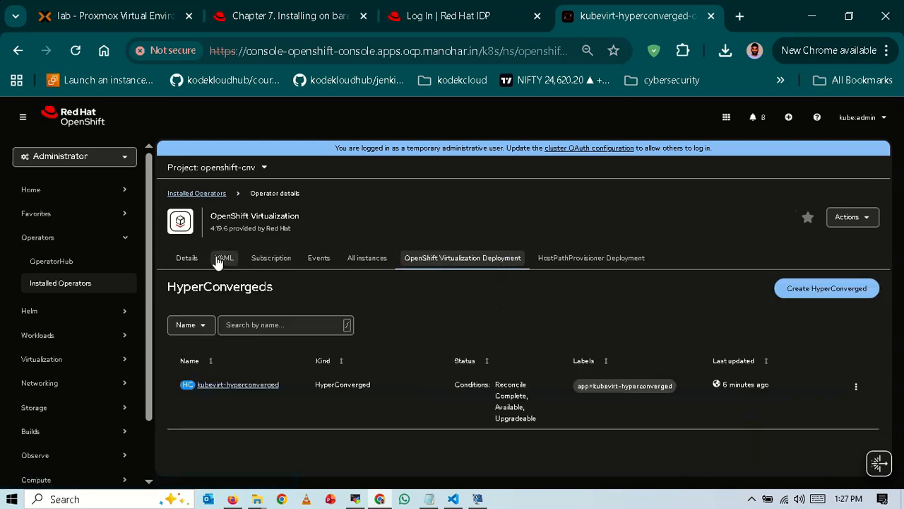
click(197, 261)
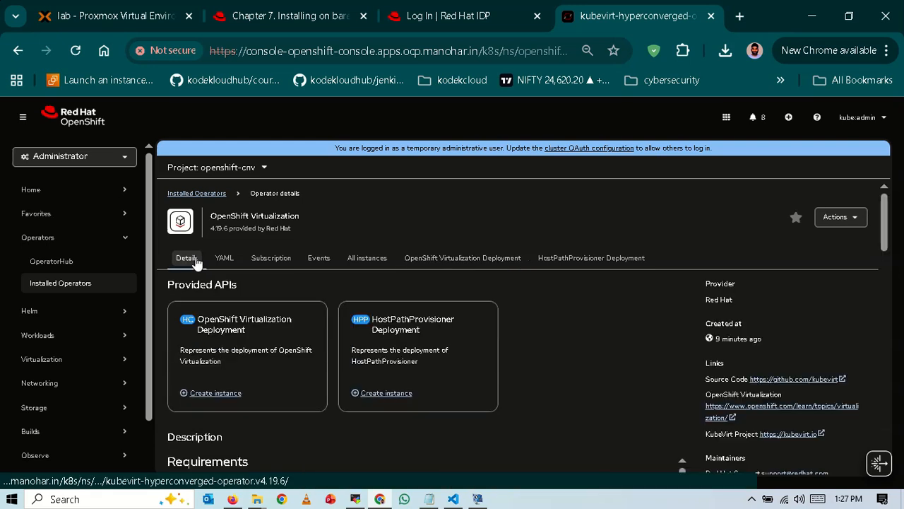
click(28, 50)
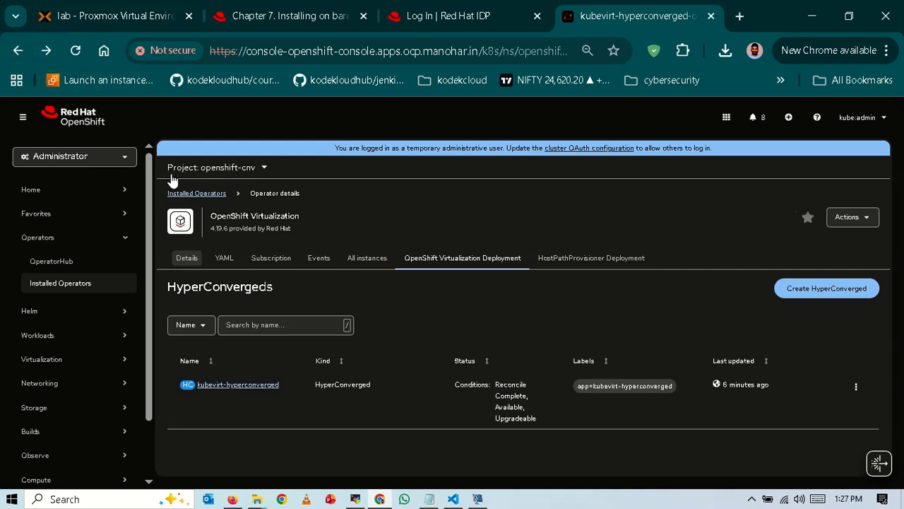
click(28, 52)
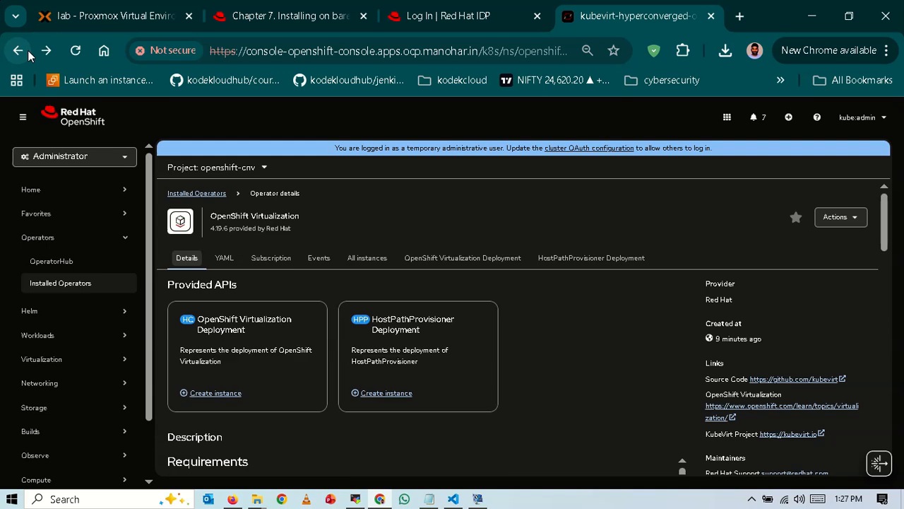
click(28, 52)
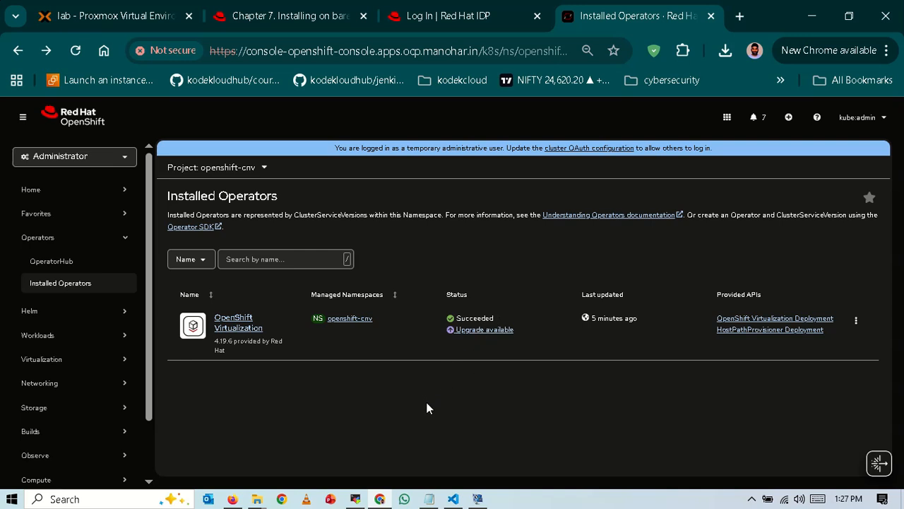
- On the bastion, replace the contents of vm.yaml with the copied VirtualMachine manifest, including its cloud-init password, and save the file
key(alt+Tab)
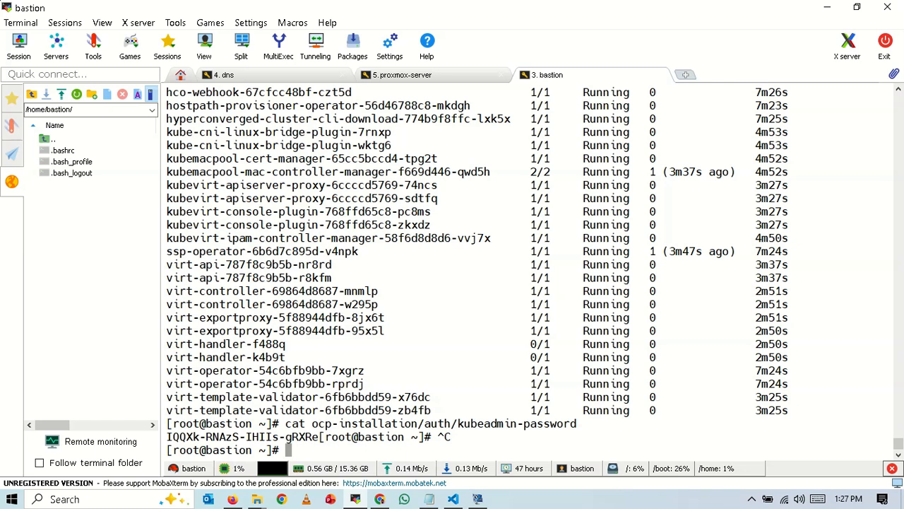
key(alt+Tab)
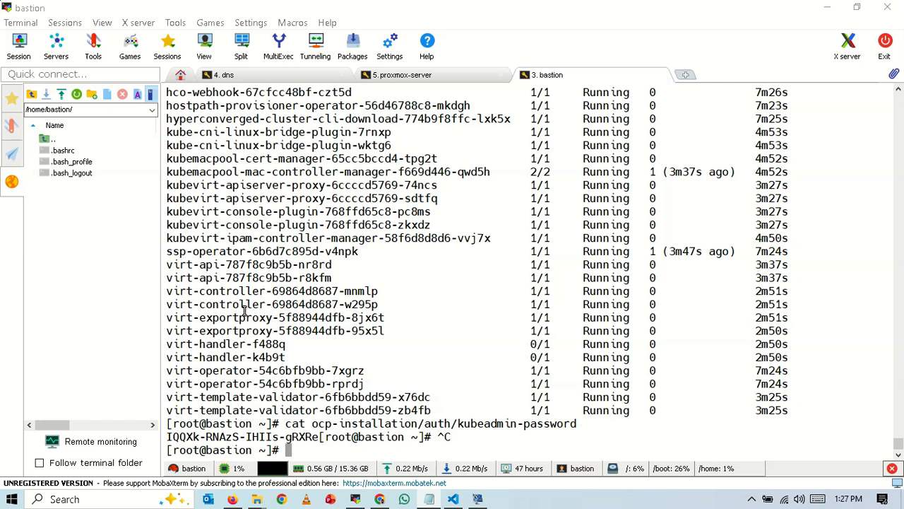
text(vi )
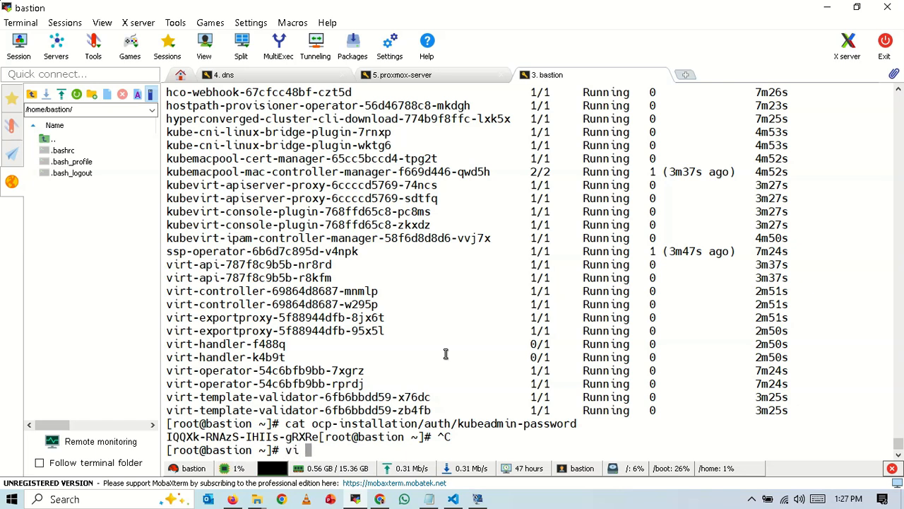
text(vm.yaml)
key(Return)
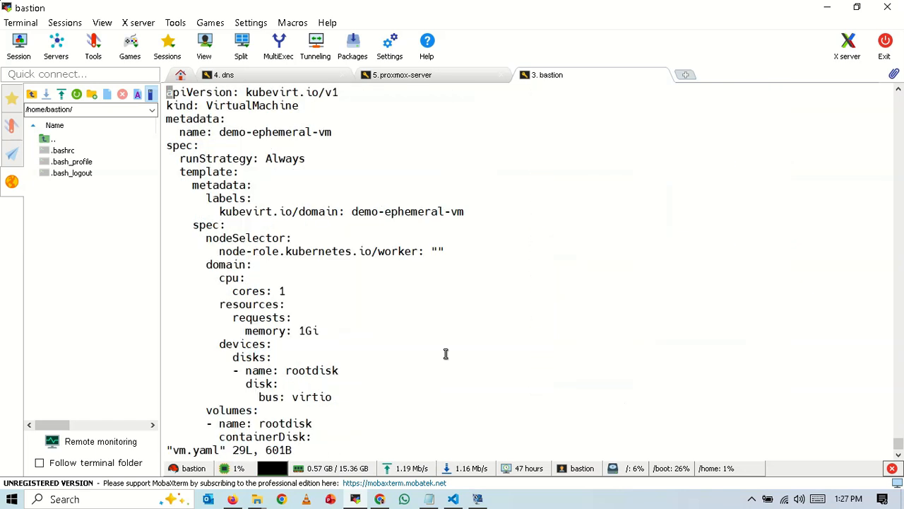
text(:%d)
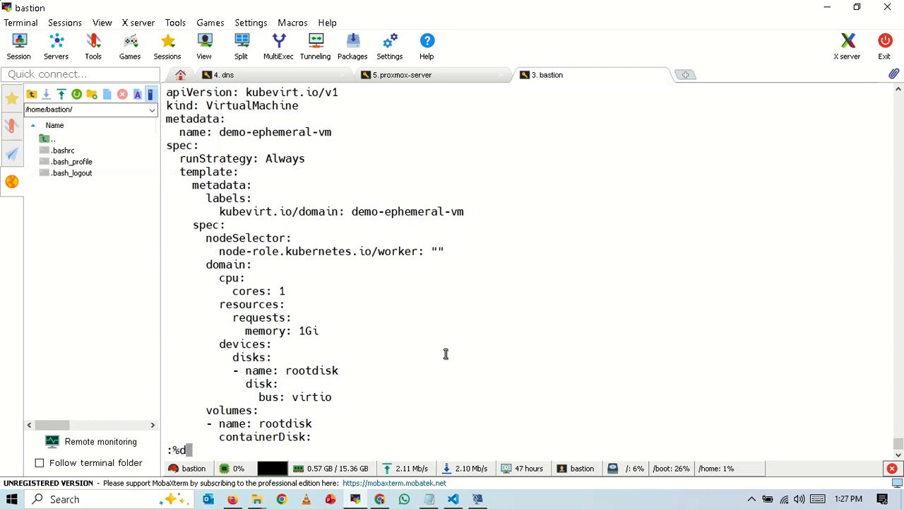
key(Return)
right_click(446, 353)
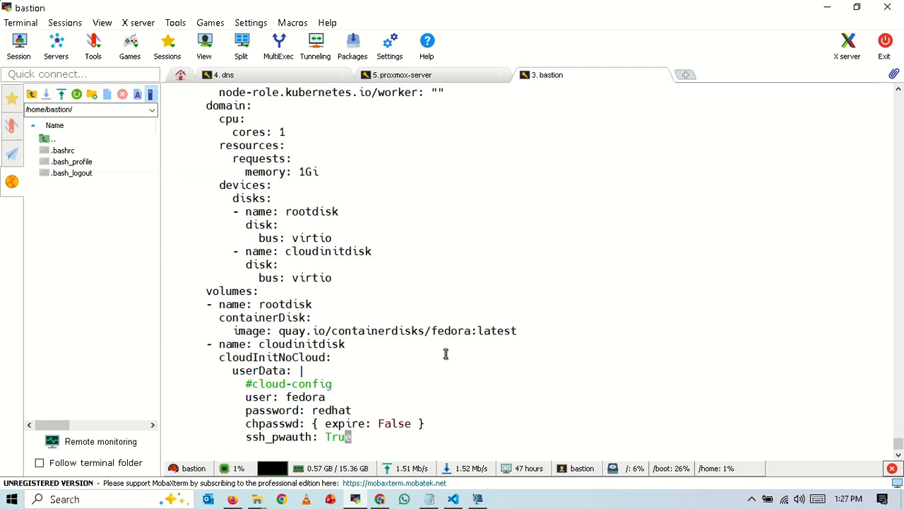
text(:wq)
key(Return)
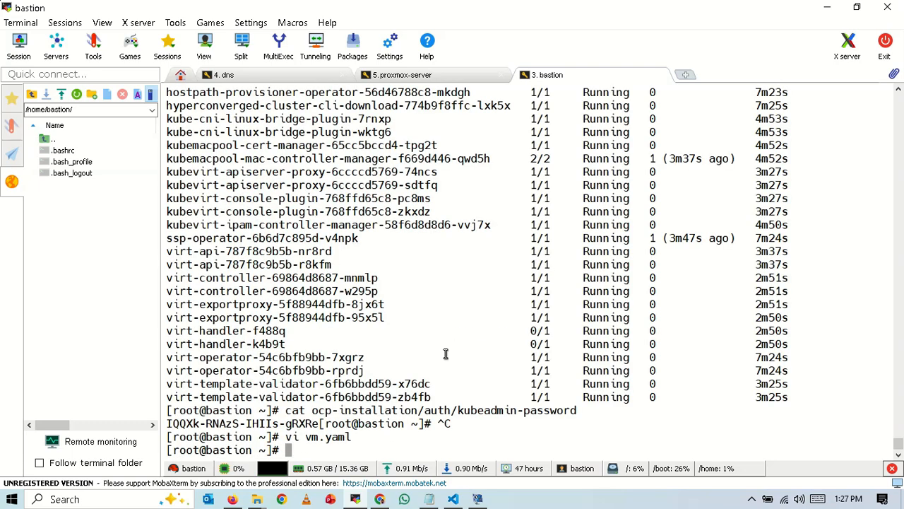
- Print vm.yaml with cat and examine its VirtualMachine kind, CPU, memory, disks, container image and cloud-init section
text(cat vm.yaml)
key(Return)
scroll(467, 309, up, 7)
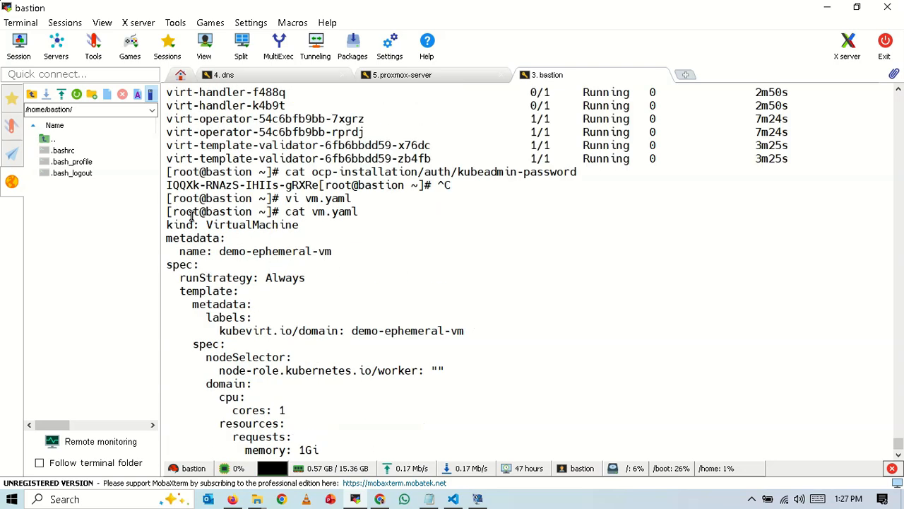
double_click(219, 224)
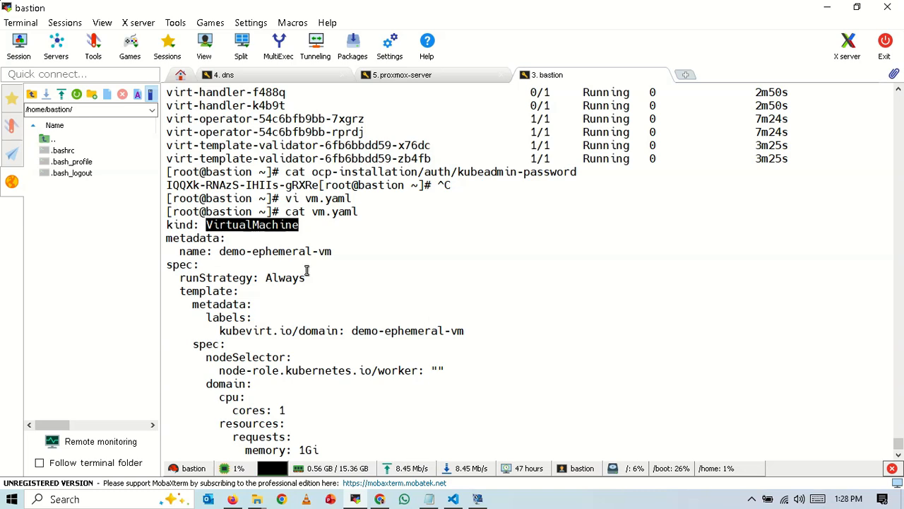
scroll(307, 271, down, 3)
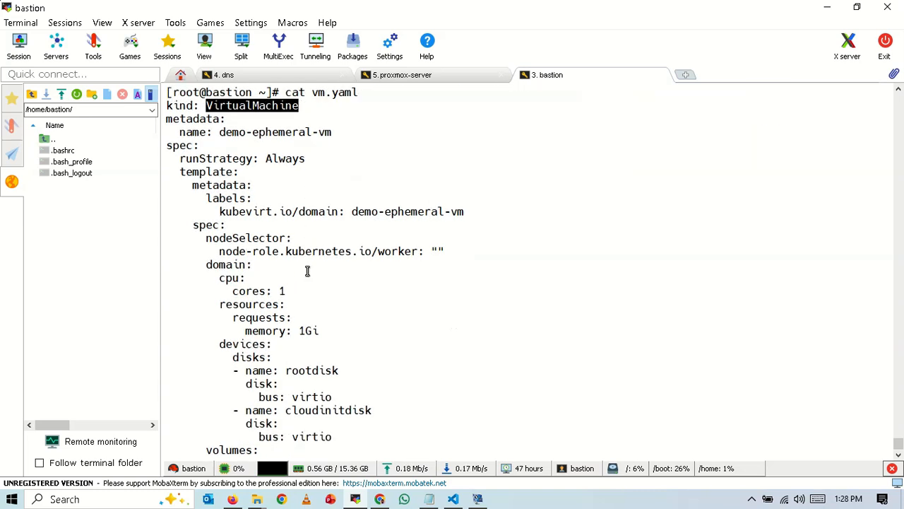
scroll(307, 270, down, 3)
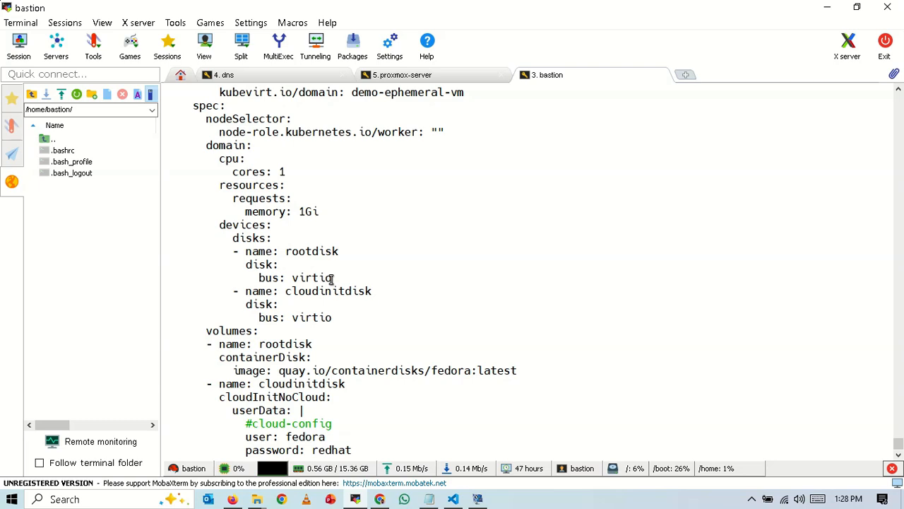
scroll(331, 279, down, 1)
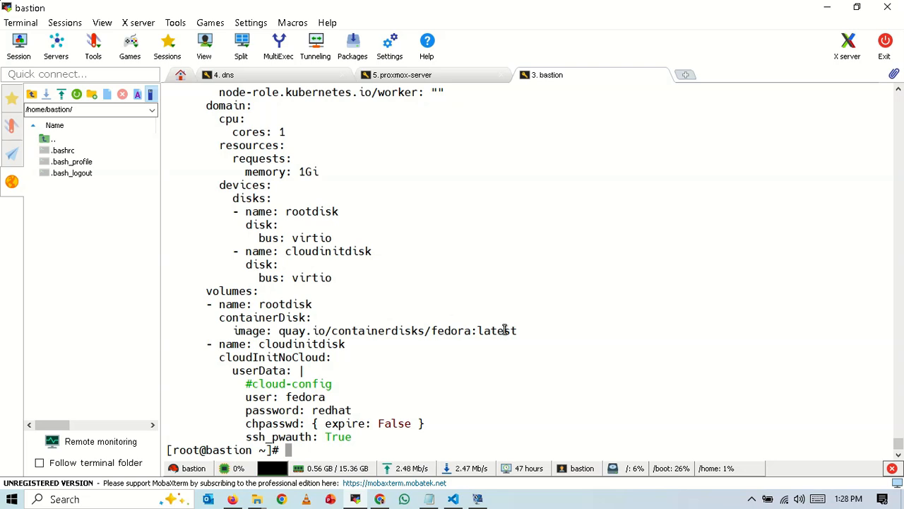
drag(518, 330, 279, 331)
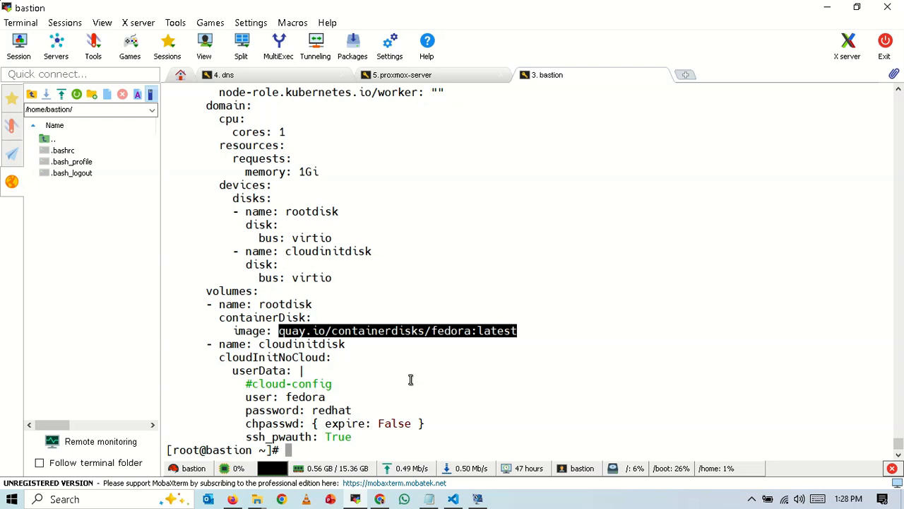
scroll(411, 380, up, 2)
scroll(410, 380, up, 3)
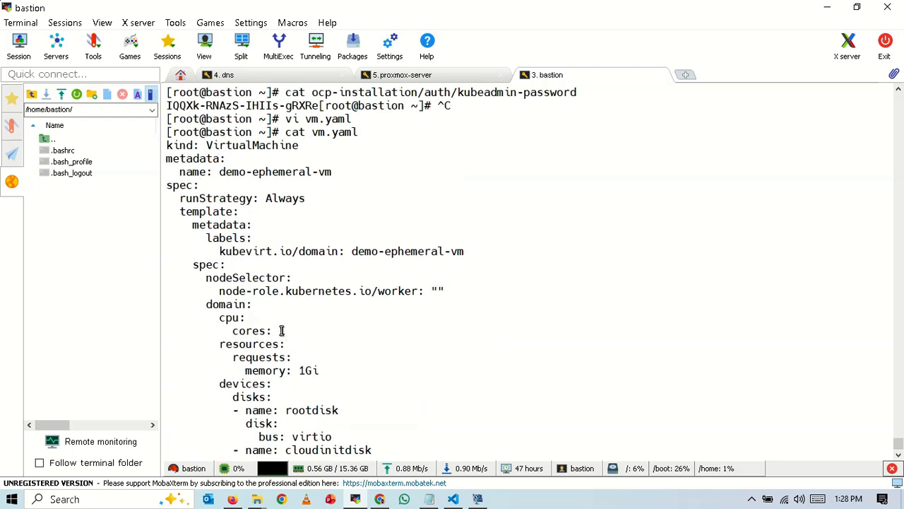
scroll(389, 373, down, 5)
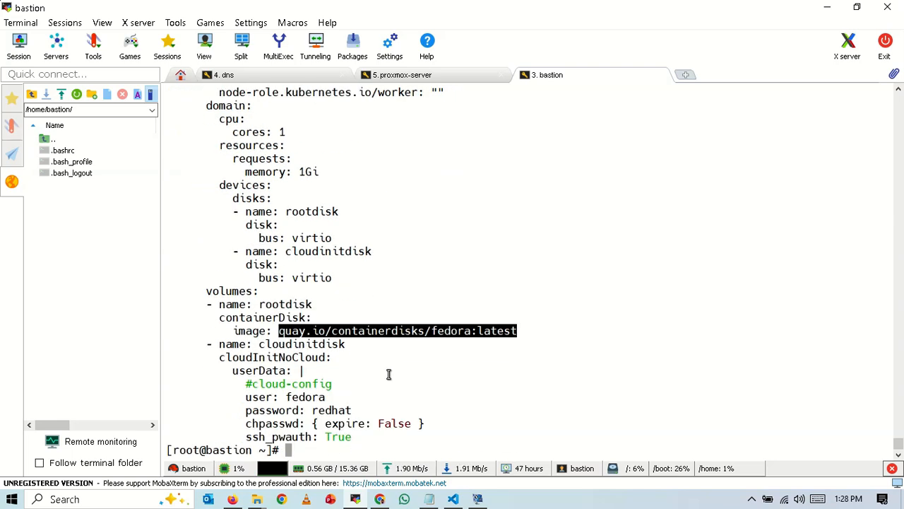
- Clear the terminal and try to create the virtual machine with "oc apply -f vm.yaml"
key(ctrl+l)
text(oc apply 0)
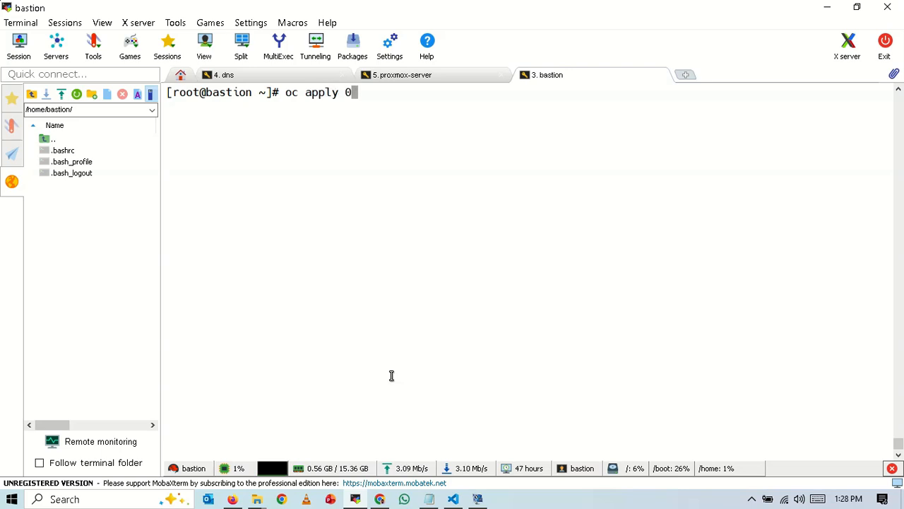
key(BackSpace)
text(-f vm)
key(Tab)
key(Return)
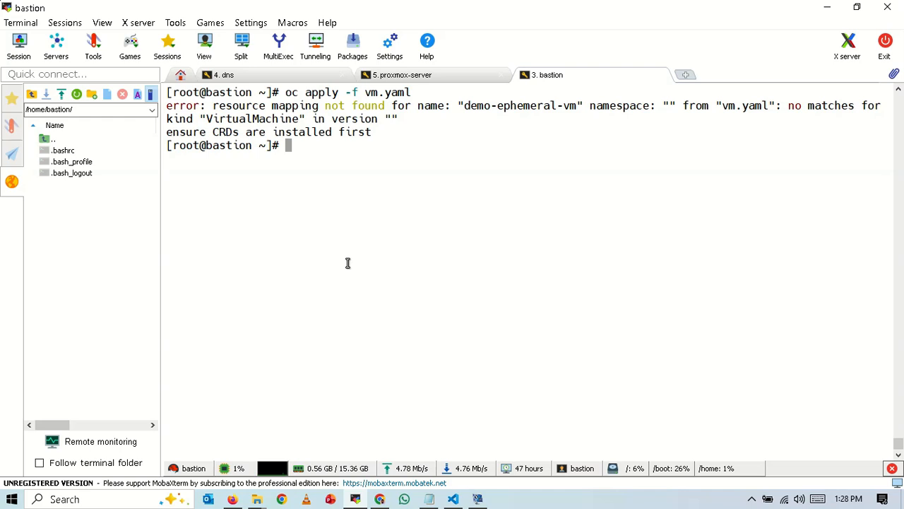
- Run "oc get pods" to check the virtualization pods, and copy the output of the apply command above the list
text(oc get pods)
key(Return)
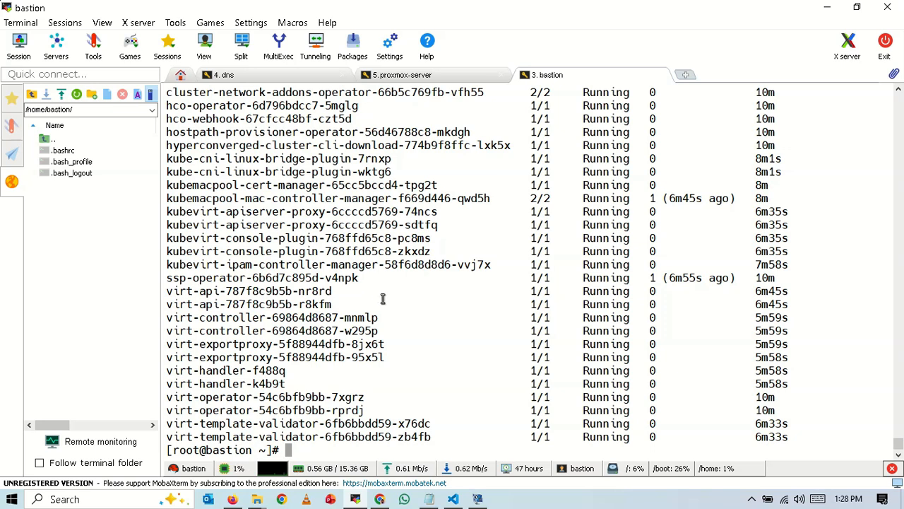
scroll(382, 298, up, 10)
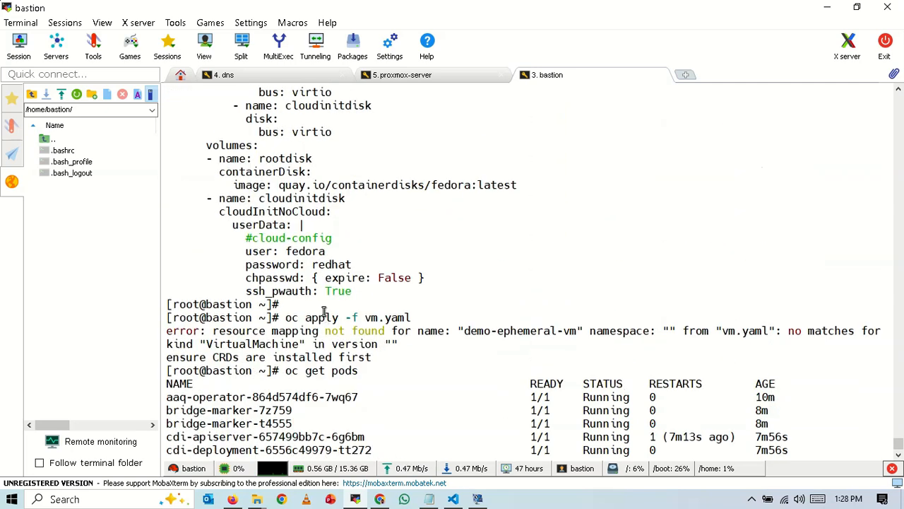
drag(168, 317, 390, 357)
key(ctrl+c)
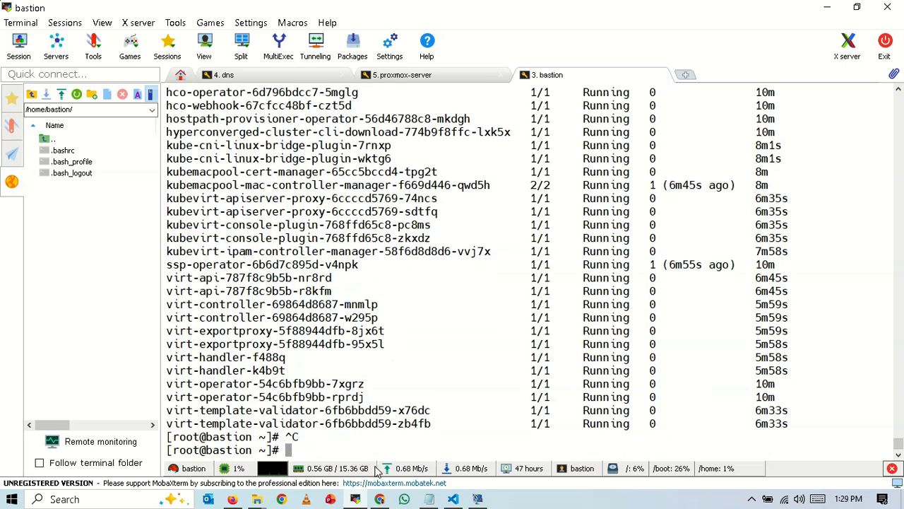
- Examine the apiVersion line at the start of virtual-machine.yaml in the vi editor on the bastion
click(476, 501)
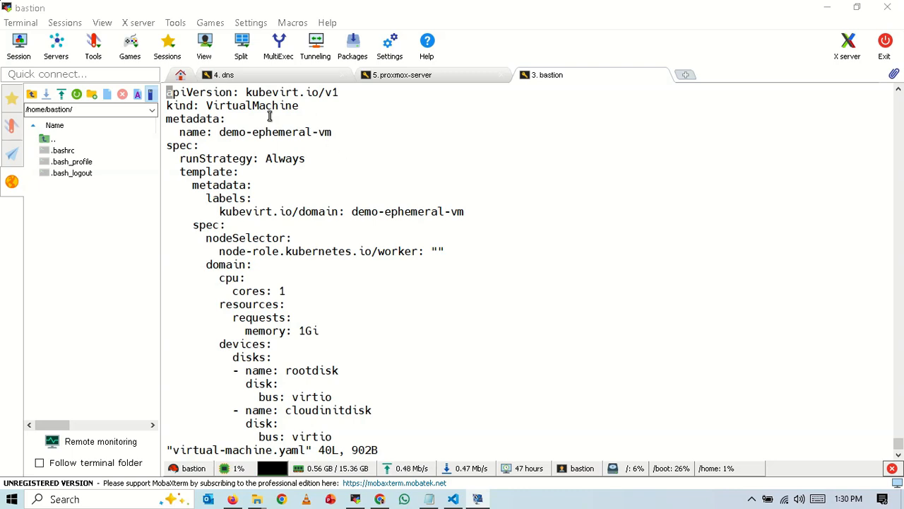
drag(169, 92, 333, 92)
click(436, 148)
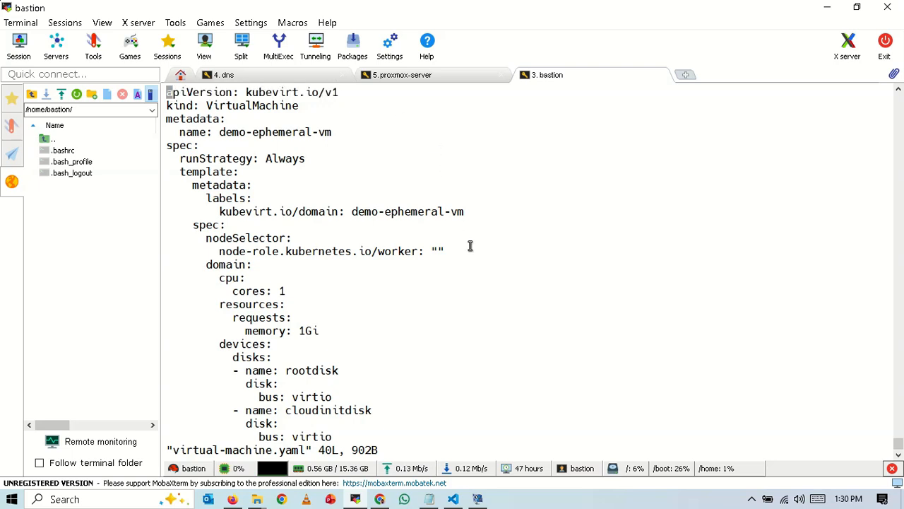
- Save and close virtual-machine.yaml, and create the virtual machine with "oc apply -f virtual-machine.yaml"
text(:wq)
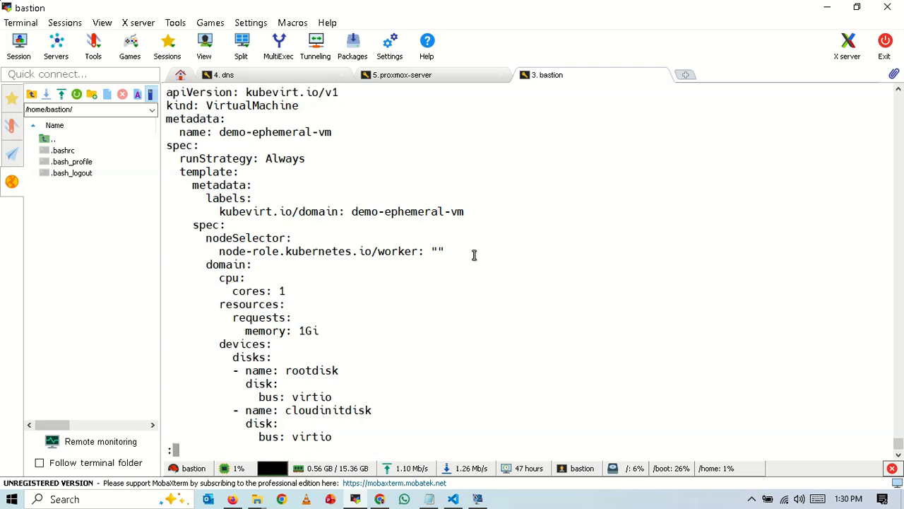
key(Return)
text(oc apppy)
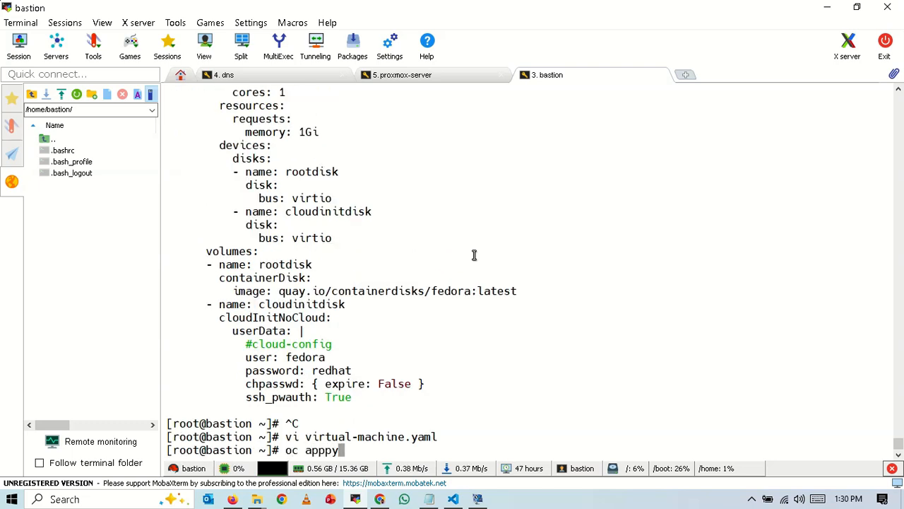
key(BackSpace)
key(BackSpace)
key(BackSpace)
text(ply -f v)
key(Tab)
key(Return)
- Check the startup of the new virtual machine and its instance with "oc get vm" and "oc get vmi", and repeat "oc get vm"
text(o)
text(c get vm)
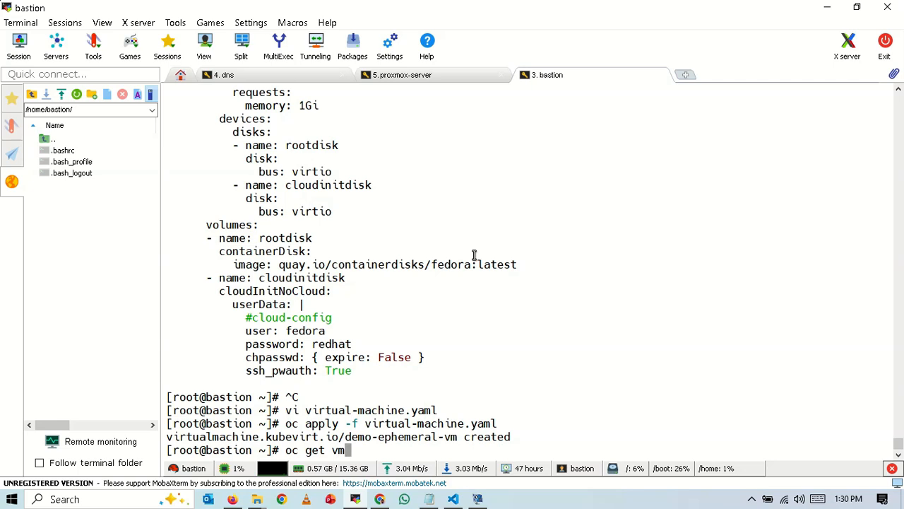
key(Return)
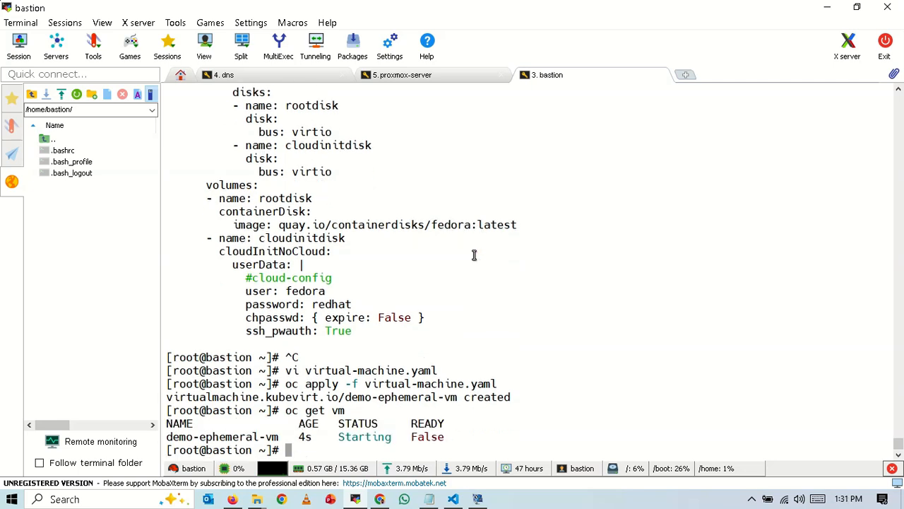
text(oc get )
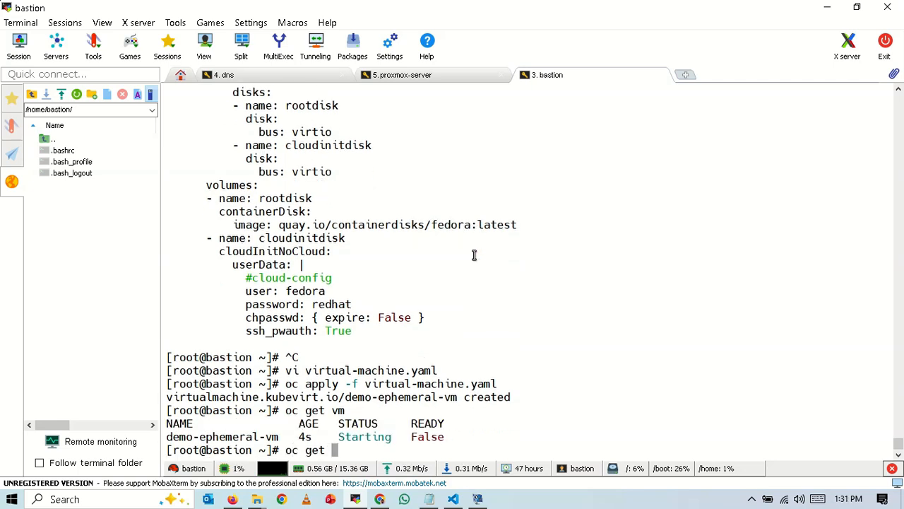
text(vmi)
key(Return)
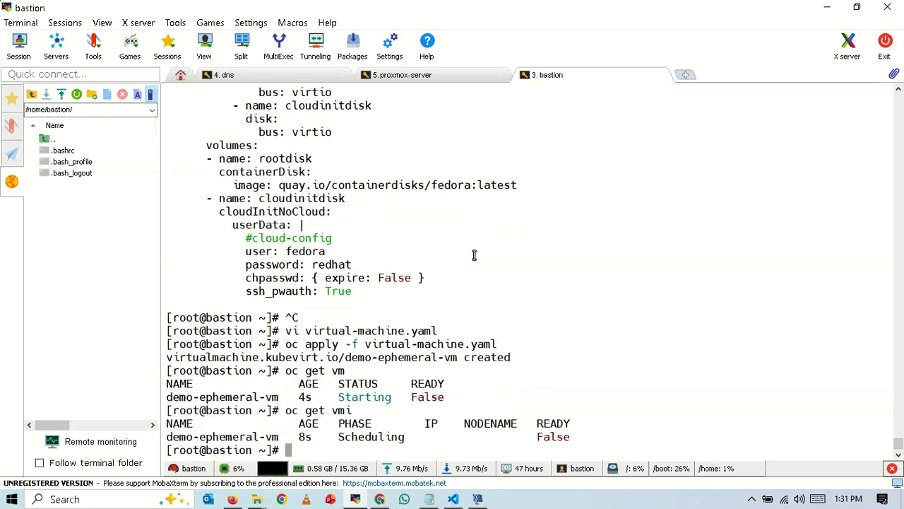
key(Up)
key(BackSpace)
key(Return)
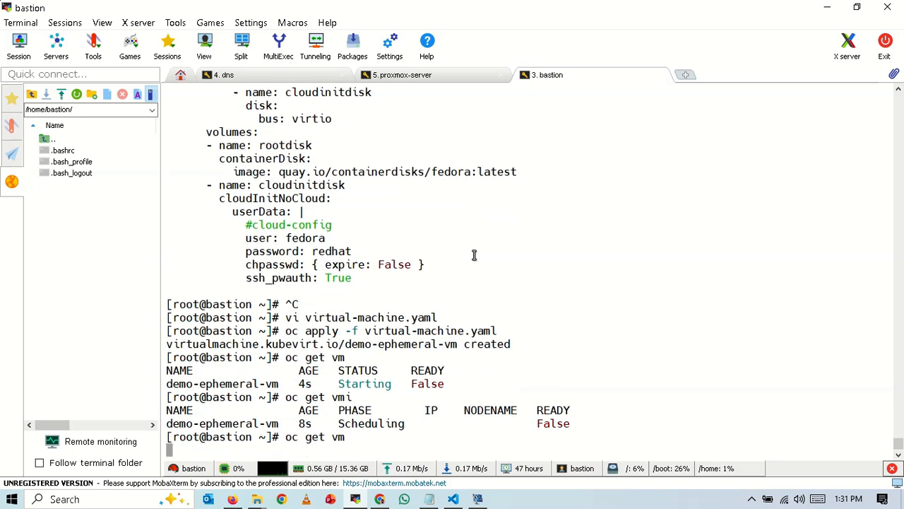
- Switch to the OpenShift console in Chrome, open the Virtualization overview for All Projects, dismiss the welcome dialog, and examine the VirtualMachine statuses
click(381, 497)
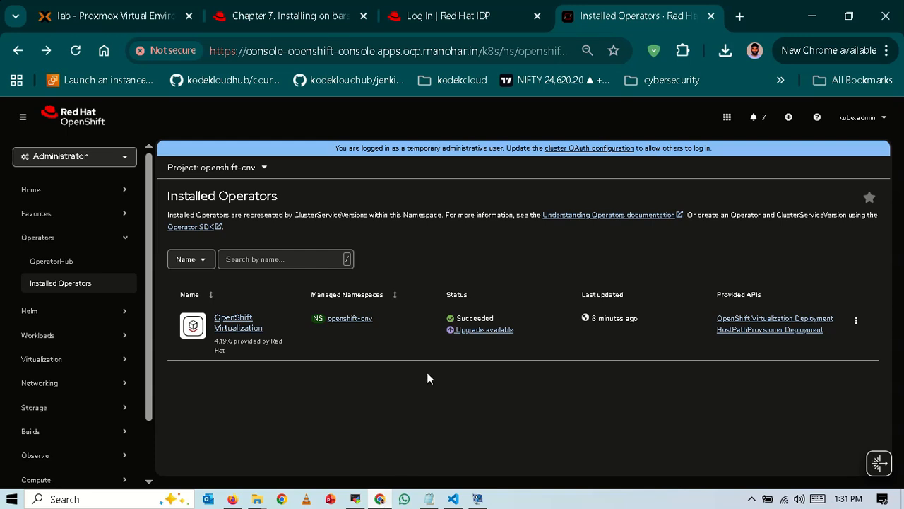
click(118, 359)
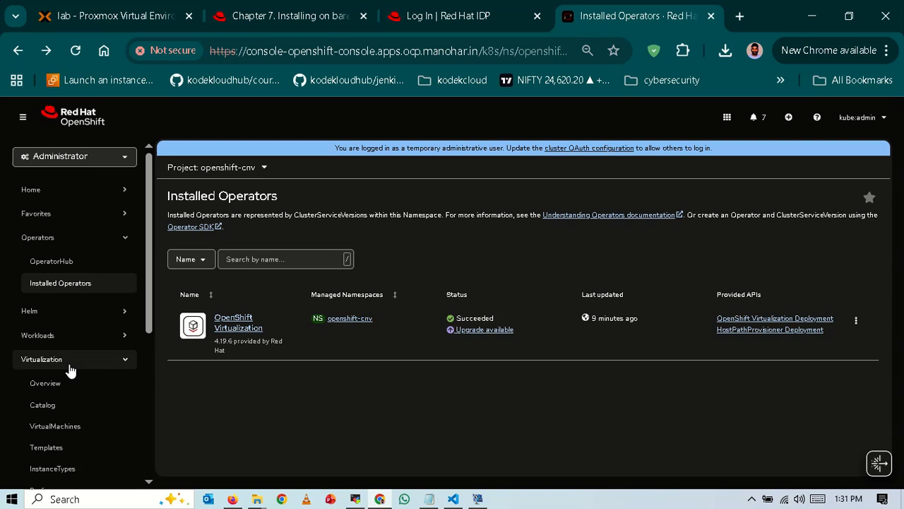
click(69, 365)
click(70, 367)
click(77, 387)
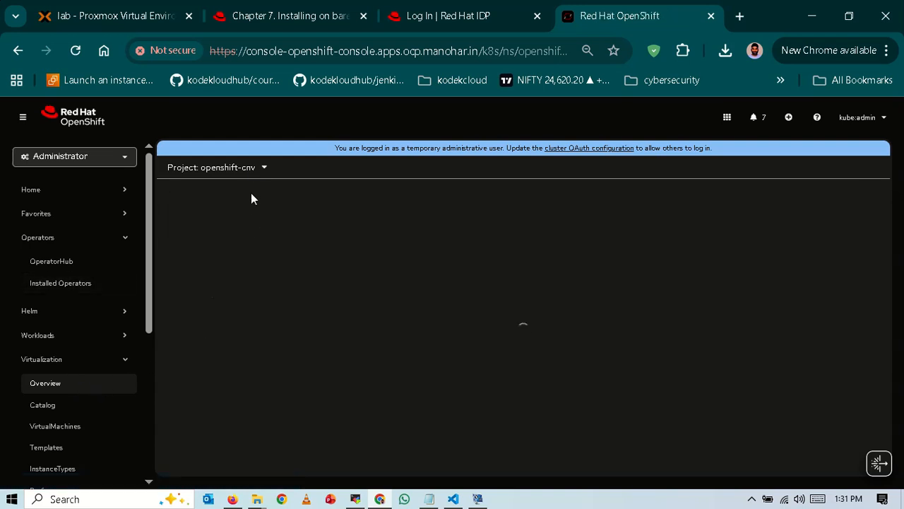
click(256, 169)
click(232, 282)
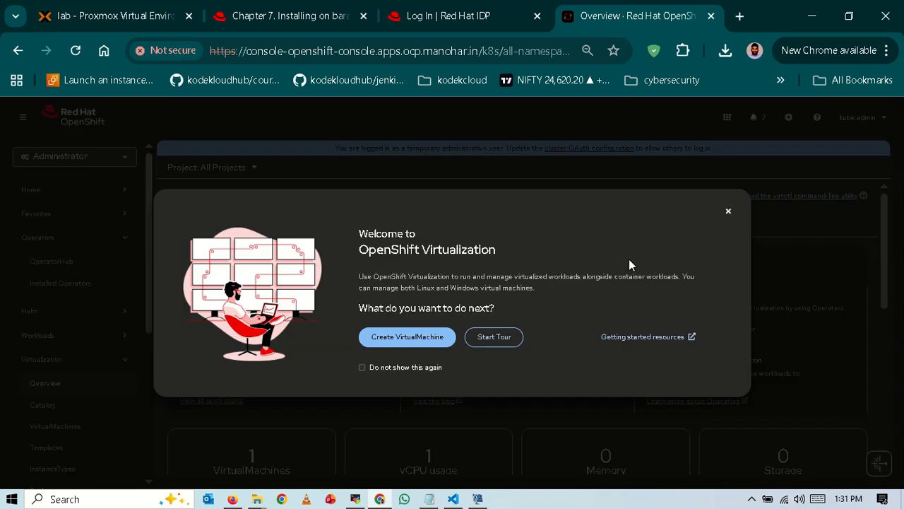
click(728, 212)
scroll(612, 318, down, 3)
scroll(612, 314, down, 3)
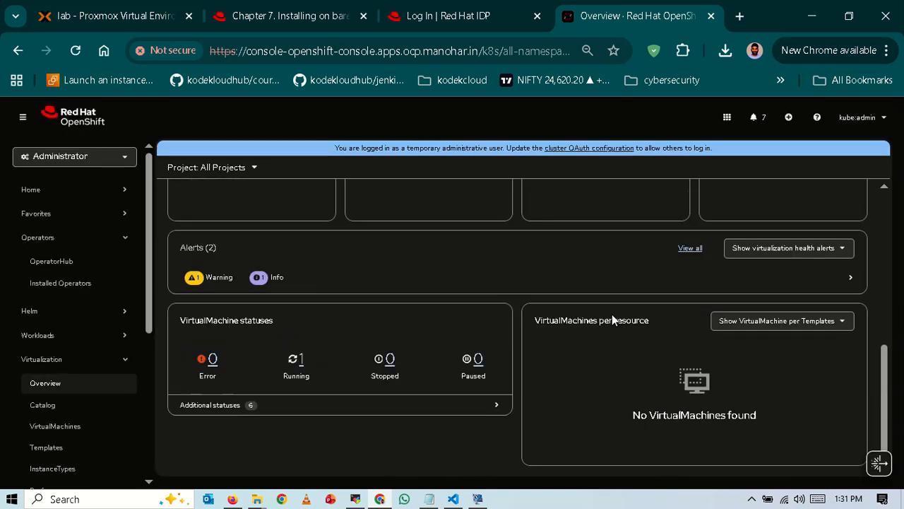
- List the running virtual machines and open the details of demo-ephemeral-vm
click(299, 361)
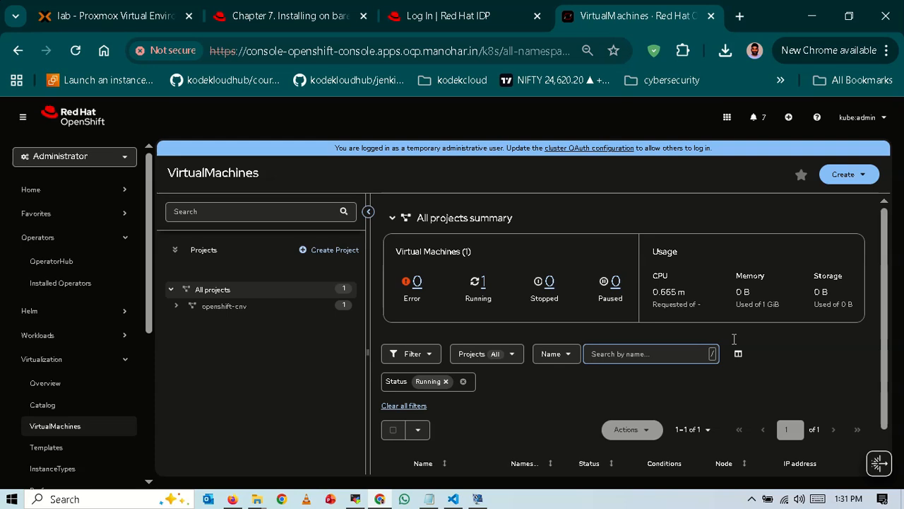
scroll(734, 339, down, 1)
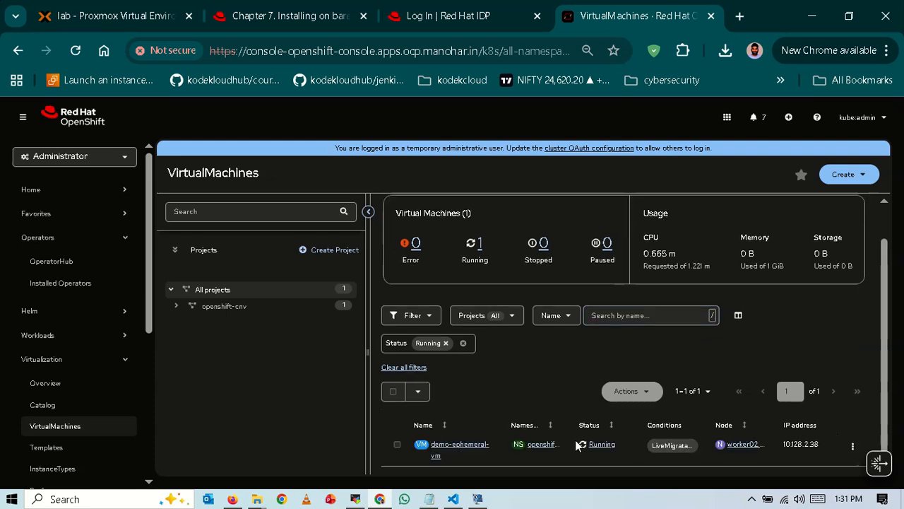
click(474, 446)
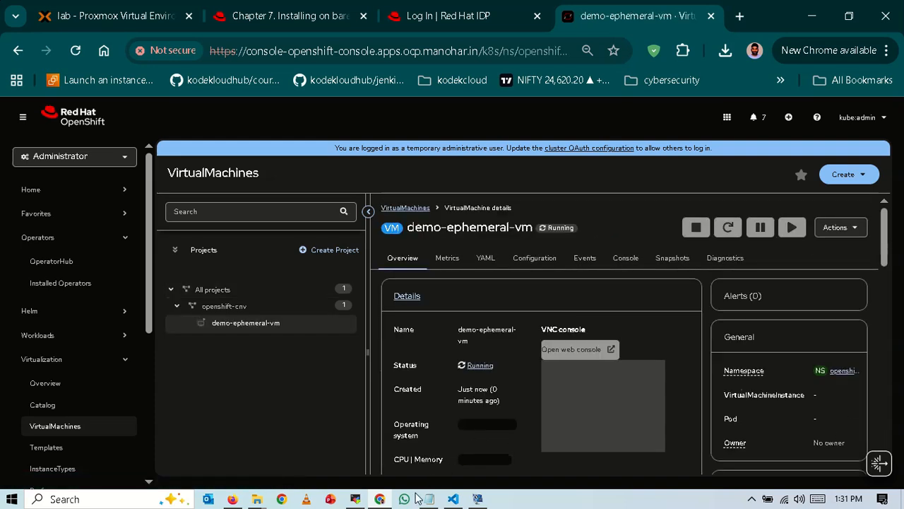
- Switch to the bastion terminal in MobaXterm and recheck the virtual machine with "oc get vm" and "oc get vm -o wide"
click(355, 499)
key(Up)
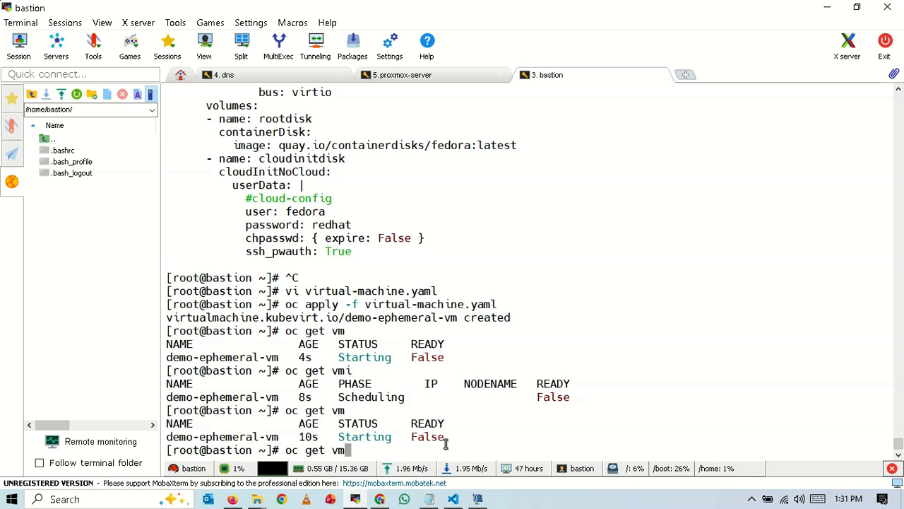
key(Return)
key(Up)
text(-o wide)
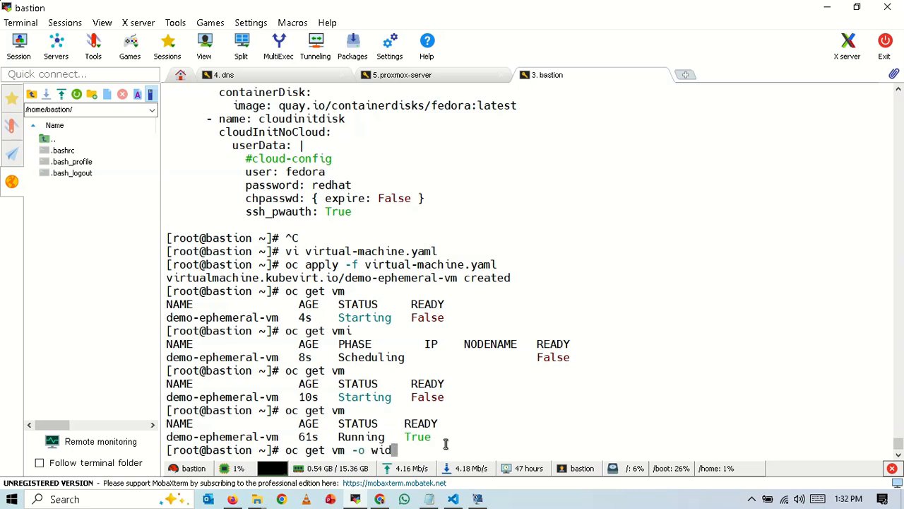
key(Return)
- Run "oc get vmi -o wide" and select the IP address of the demo-ephemeral-vm instance
text(oc get vmi -o )
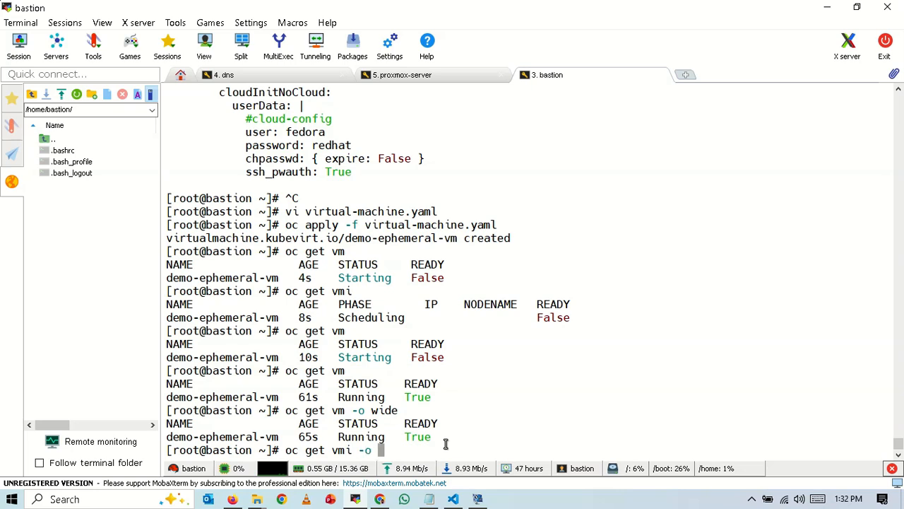
text(wide)
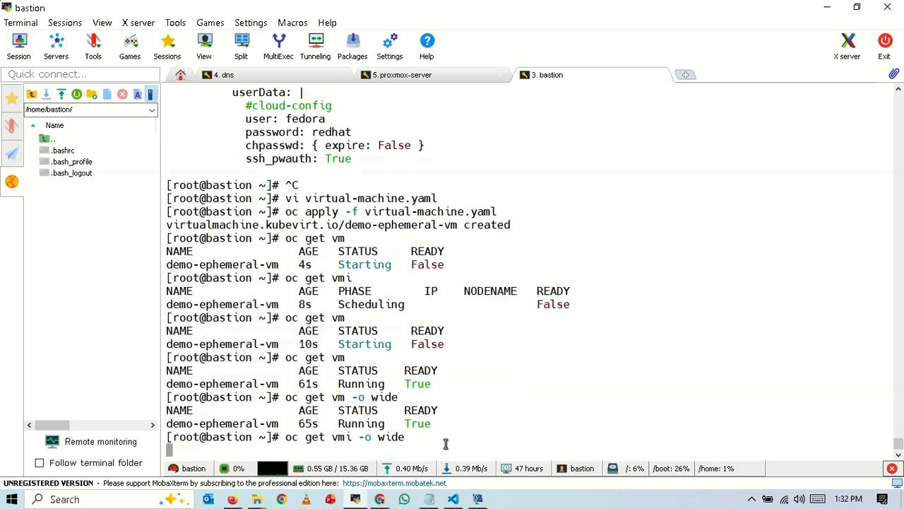
key(Return)
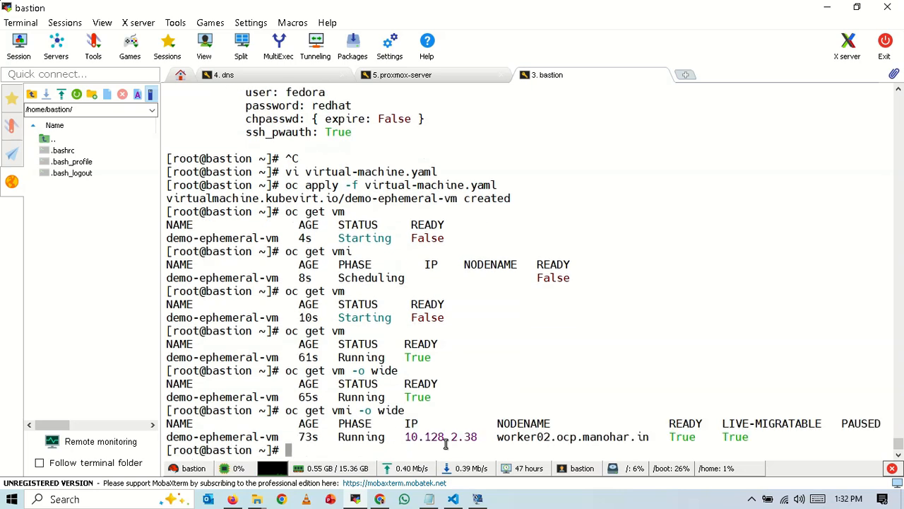
double_click(534, 440)
double_click(469, 439)
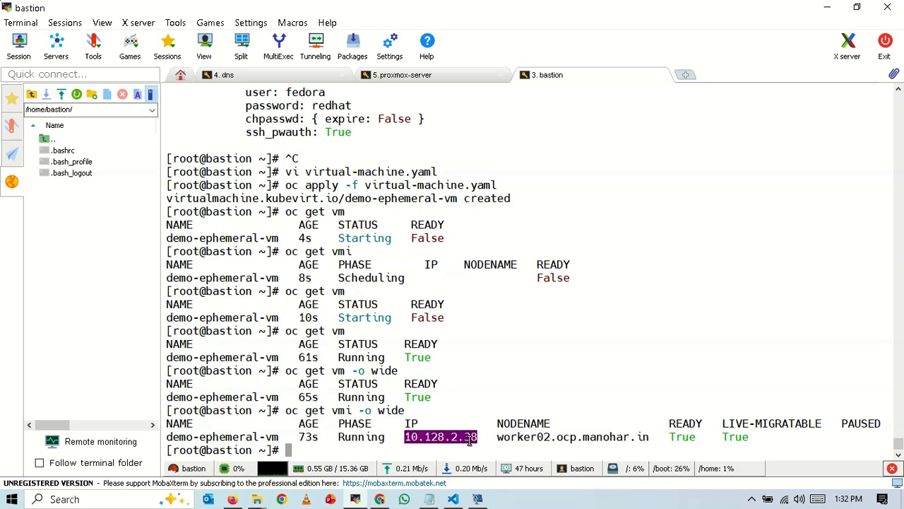
- List the pods of the current project with "oc get pods" and those of the default namespace with "oc get pods -n default"
text(oc get pods)
key(Return)
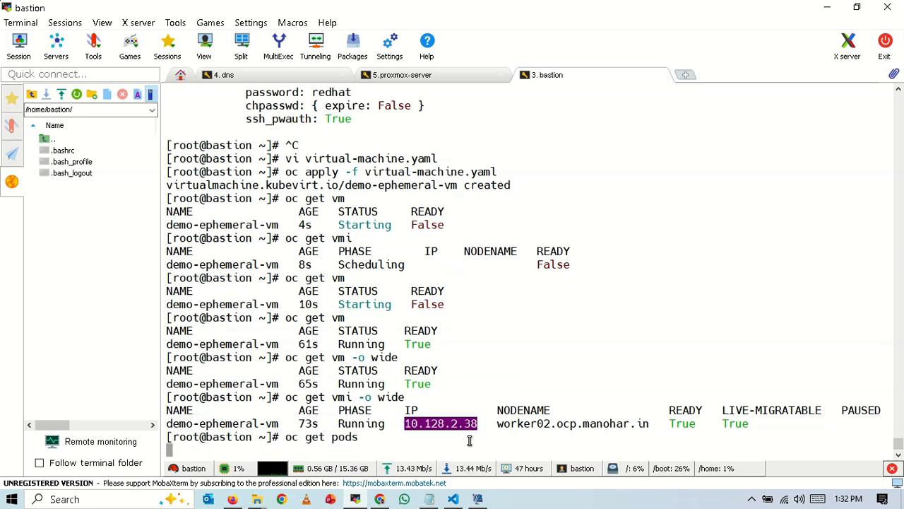
key(Up)
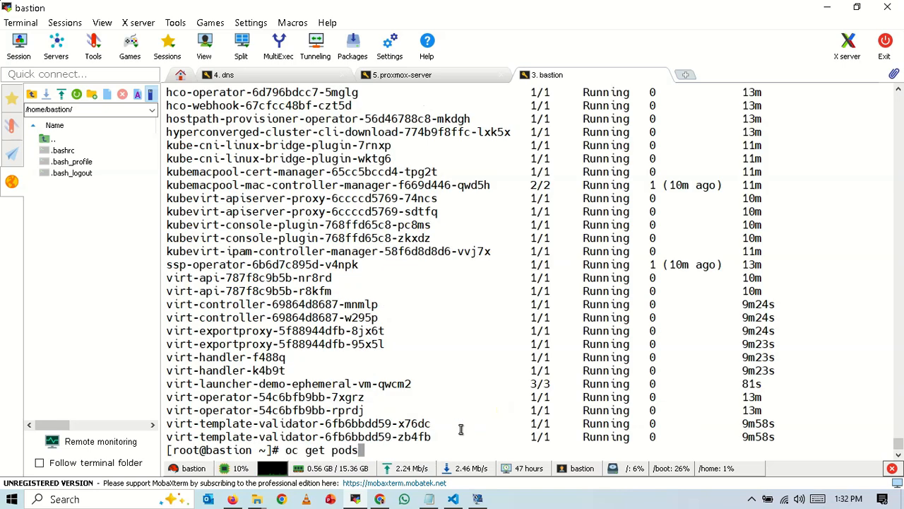
text(-n)
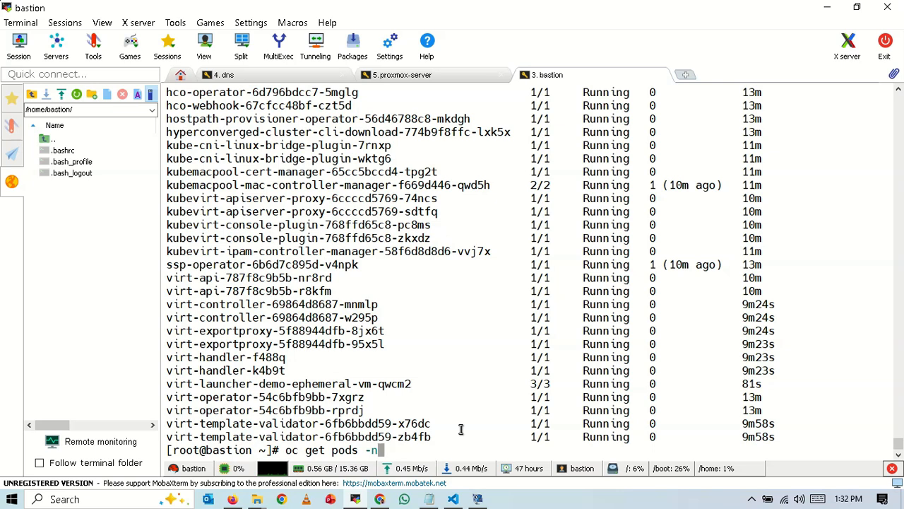
text( default)
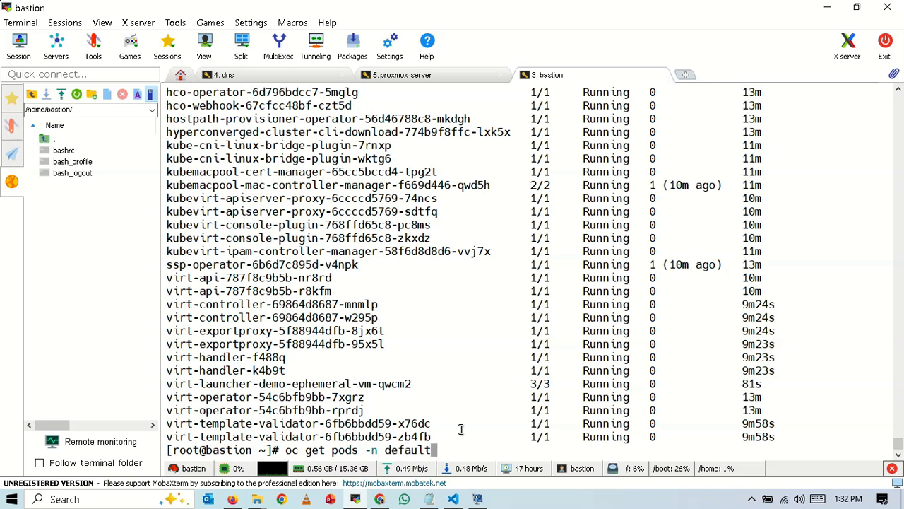
key(Return)
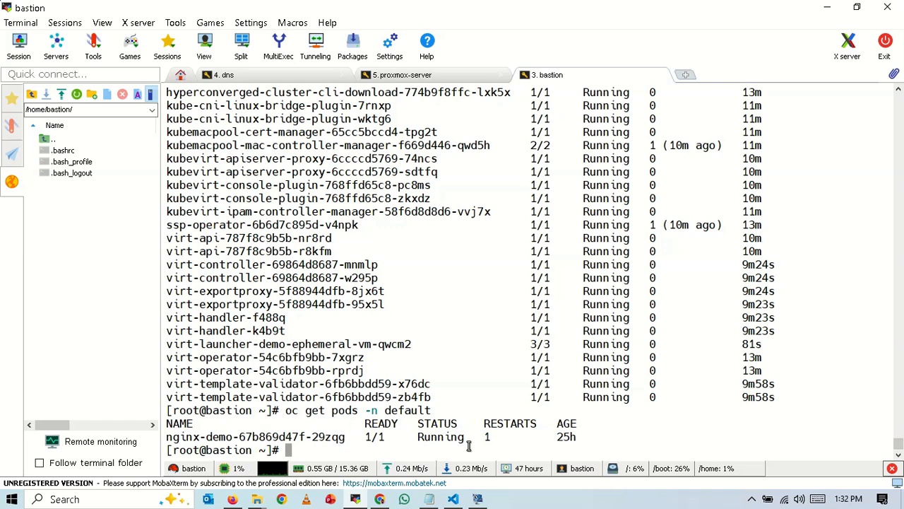
- Run "oc get vm" and "oc get vmi", and select the node name hosting the demo-ephemeral-vm instance
text(oc get vm)
key(Return)
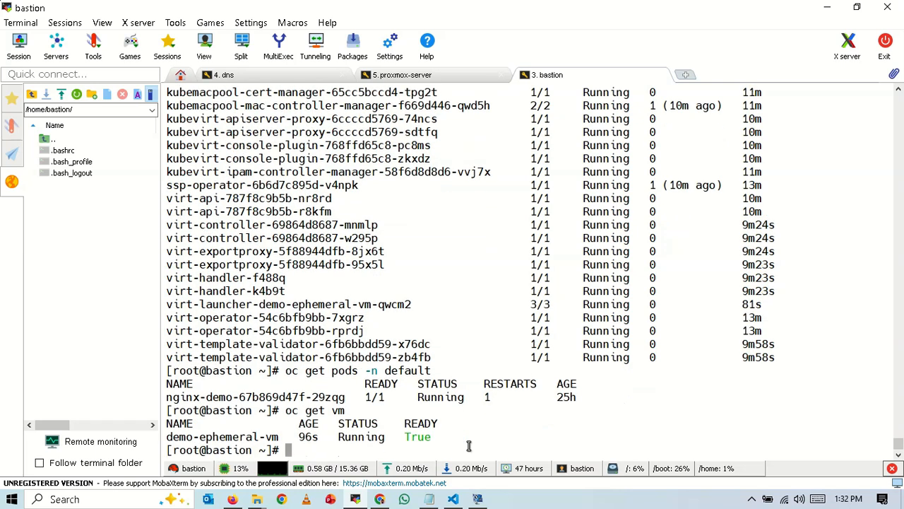
key(Up)
text(i)
key(Return)
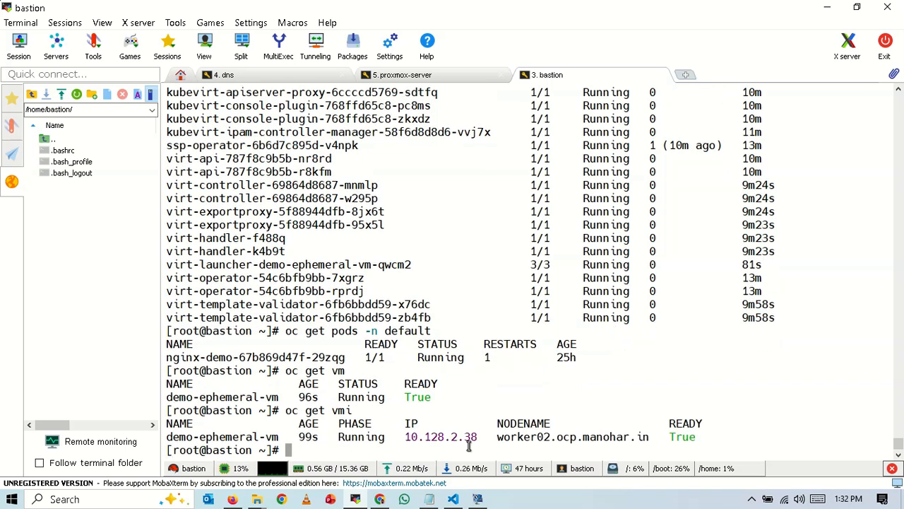
double_click(541, 436)
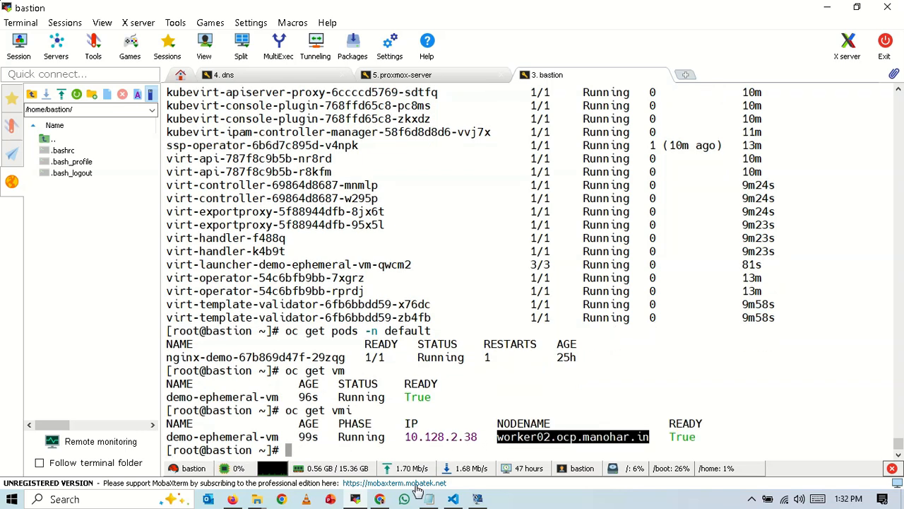
- Switch to the OpenShift console in Chrome and open the VNC web console of demo-ephemeral-vm
click(380, 499)
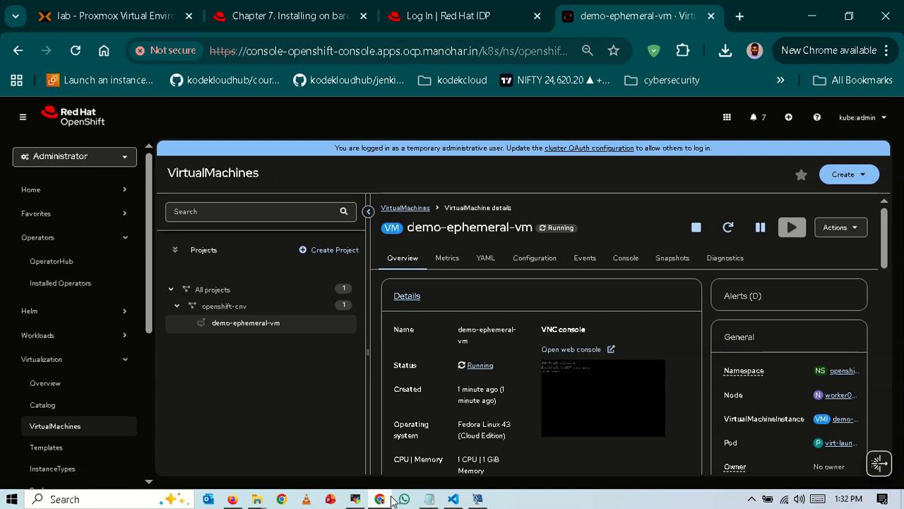
click(585, 351)
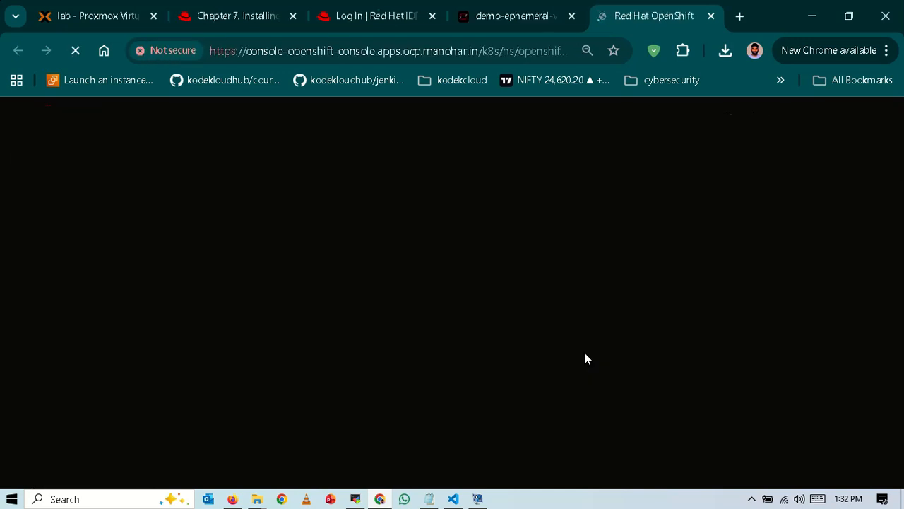
click(493, 16)
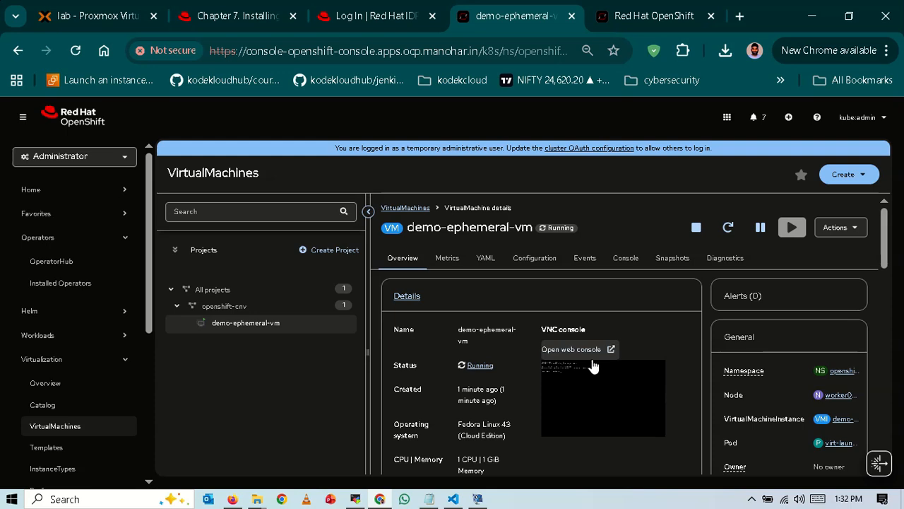
click(606, 16)
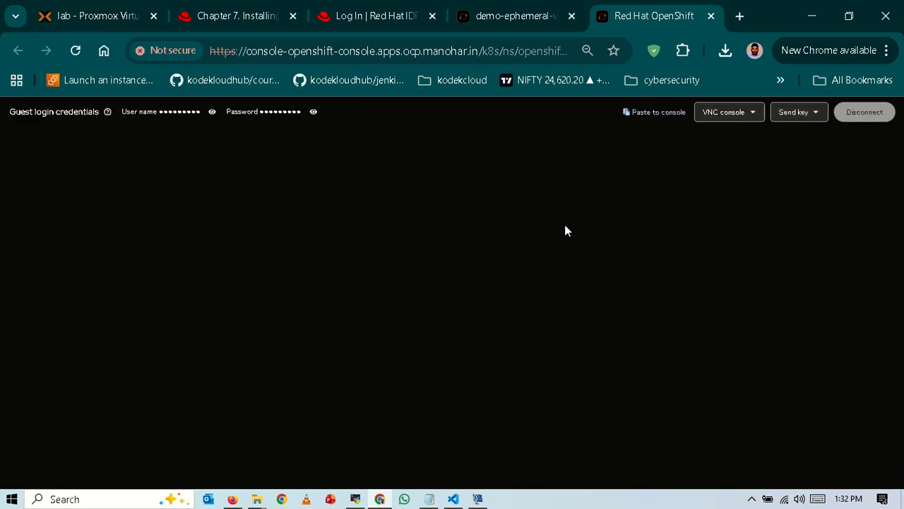
- Reveal the guest user name and log in to demo-ephemeral-vm as fedora with the account password
click(212, 112)
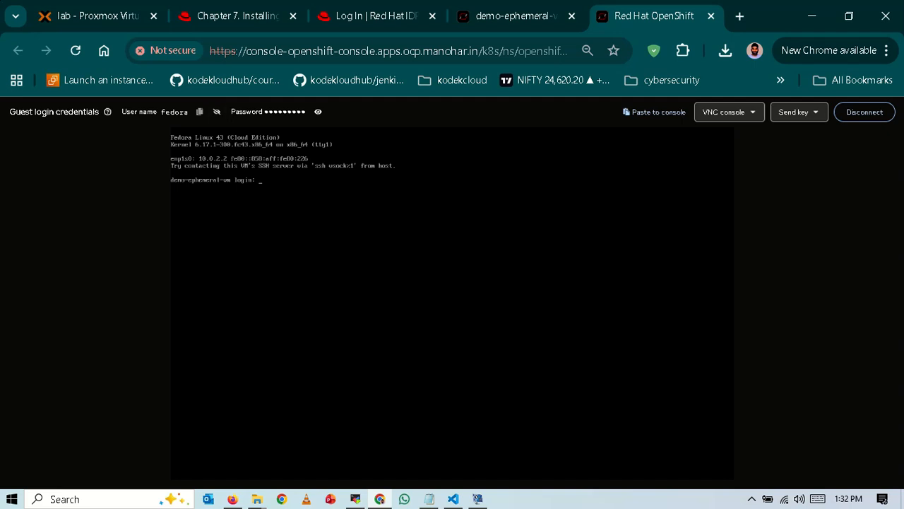
text(fedora)
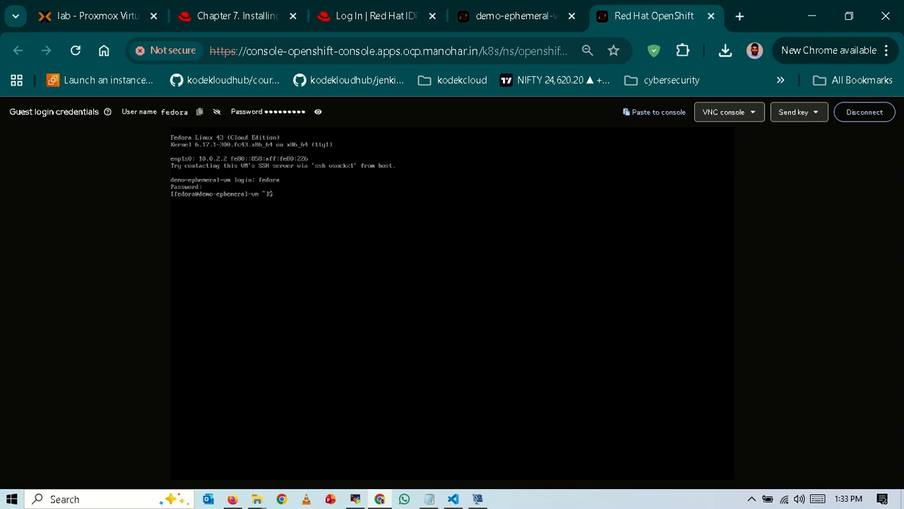
- Become root in the demo-ephemeral-vm console with "sudo su" and start a package update with "yum update -y"
text(udo su)
key(Return)
text(yum update -y)
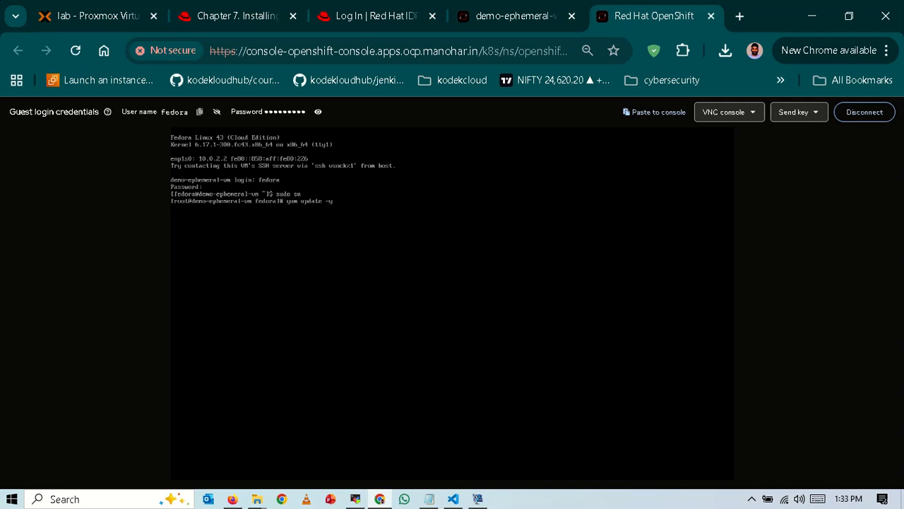
key(Return)
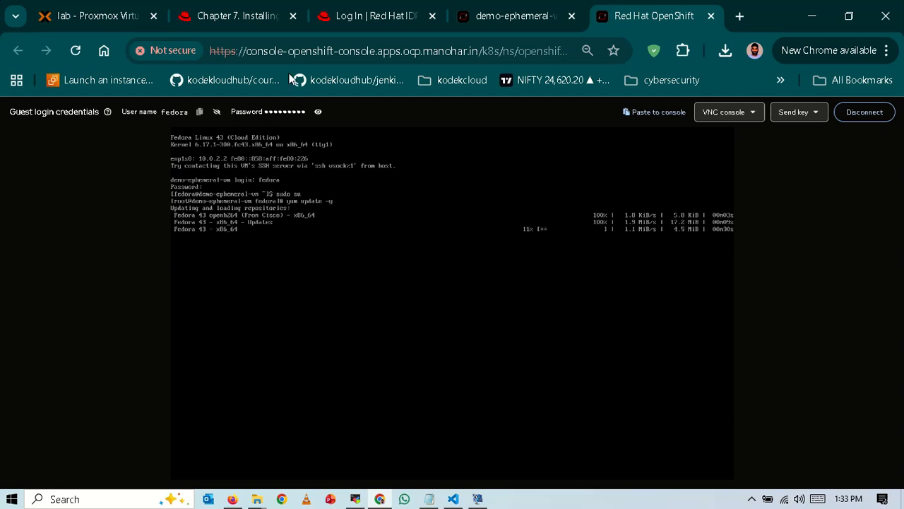
- Switch to the bastion session in MobaXterm, print deployment.yaml with "cat deployment.yaml", and review its Deployment, Service and Route definitions
click(486, 13)
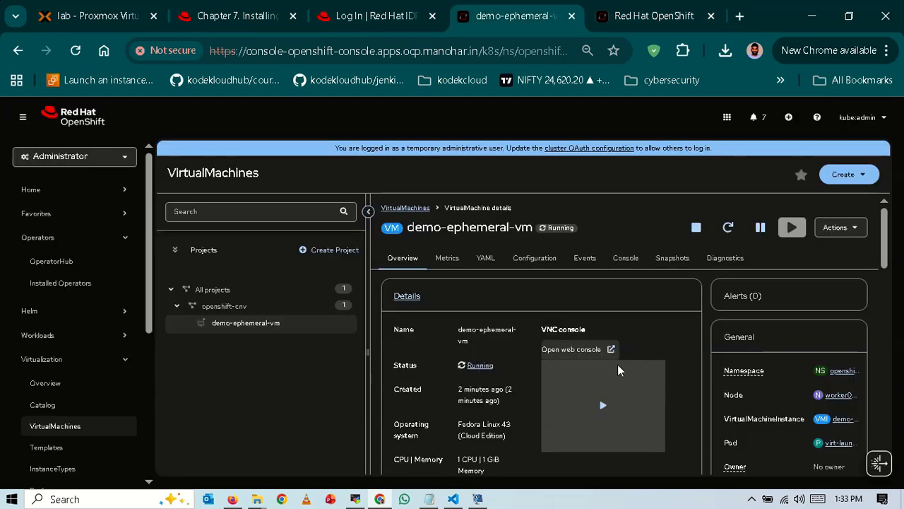
key(alt+Tab)
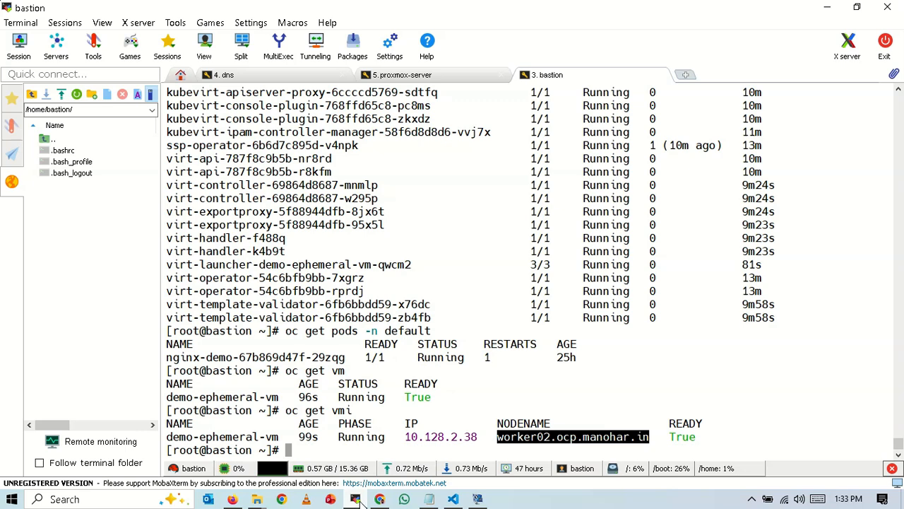
click(556, 424)
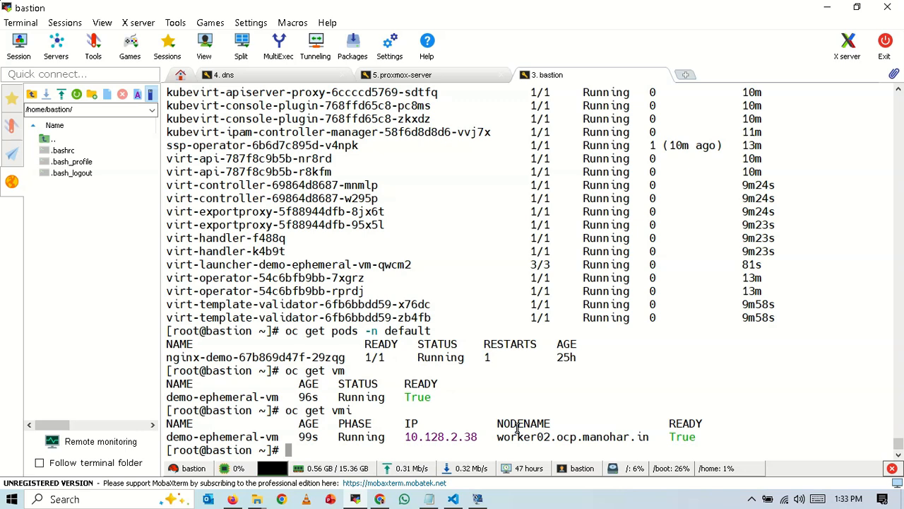
text(cat deployment.yaml)
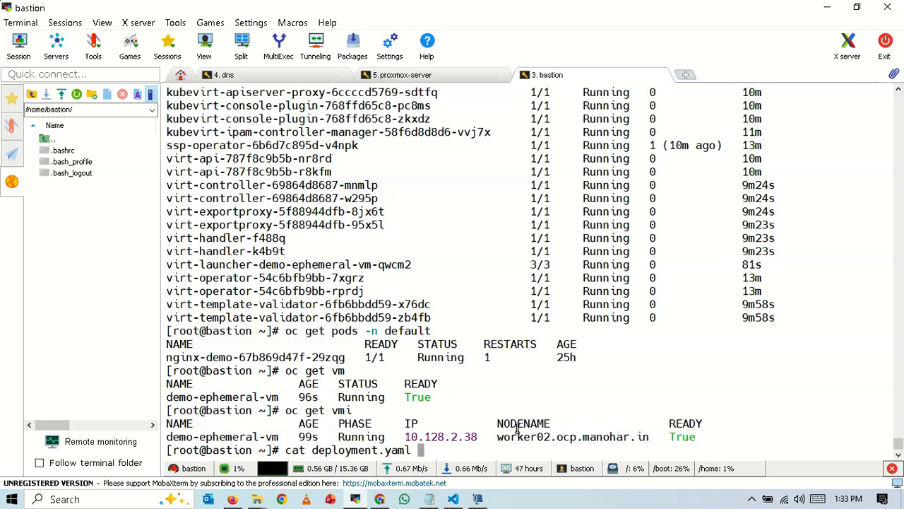
key(Return)
scroll(595, 357, up, 7)
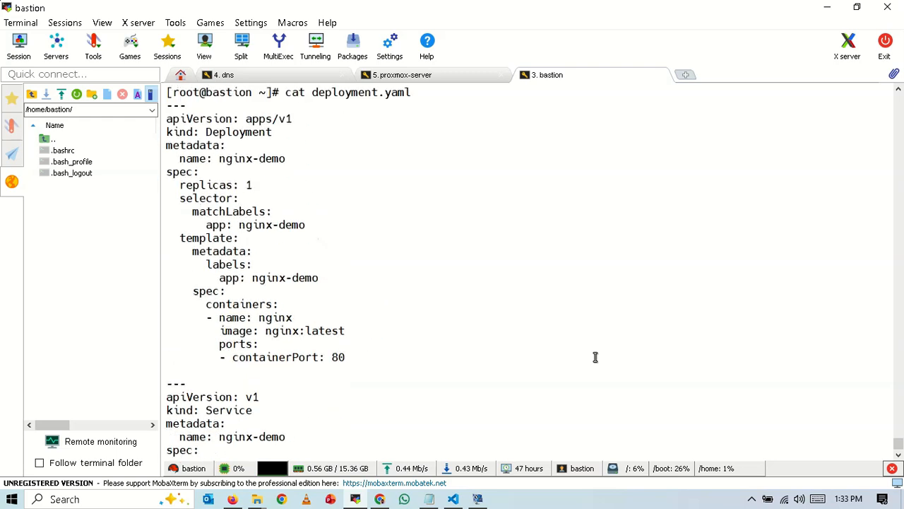
scroll(595, 357, down, 5)
scroll(595, 357, down, 2)
scroll(595, 356, up, 1)
scroll(594, 357, down, 1)
- Create the nginx-demo resources in the current project with "oc apply -f deployment.yaml"
text(oc )
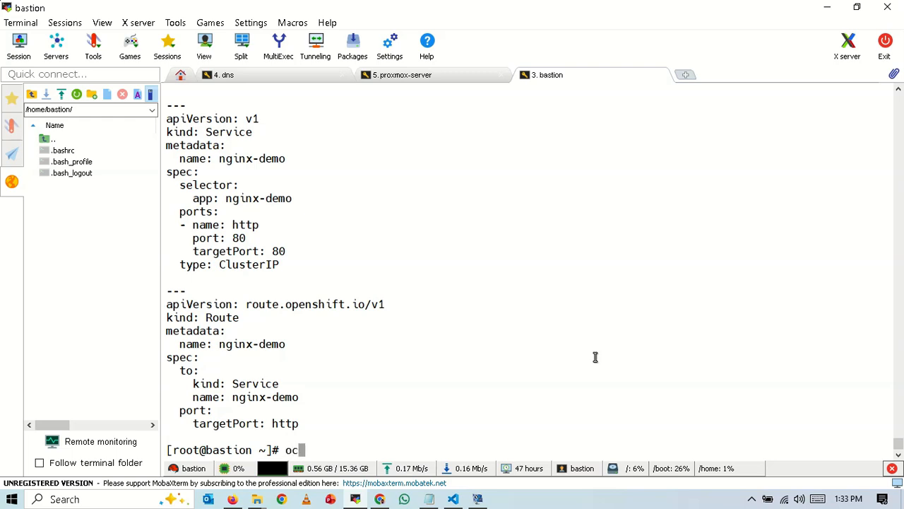
text(appl)
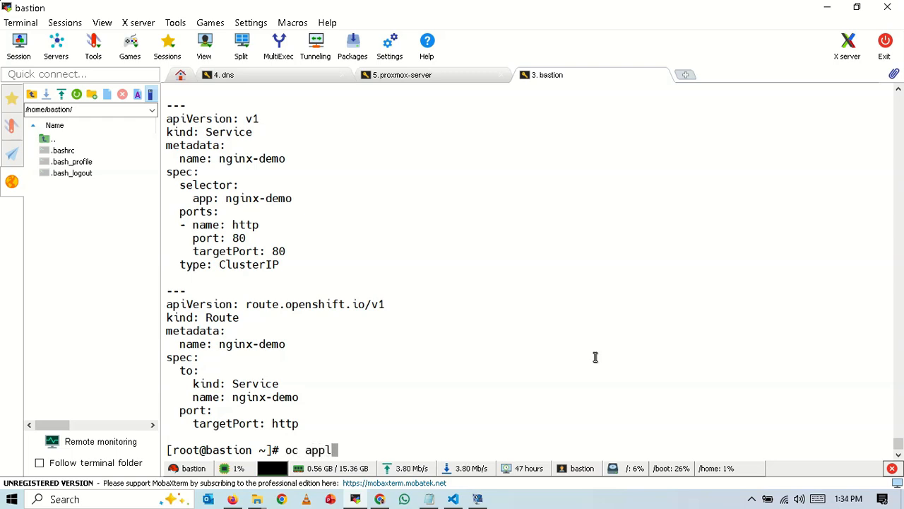
text(y -f d)
key(Tab)
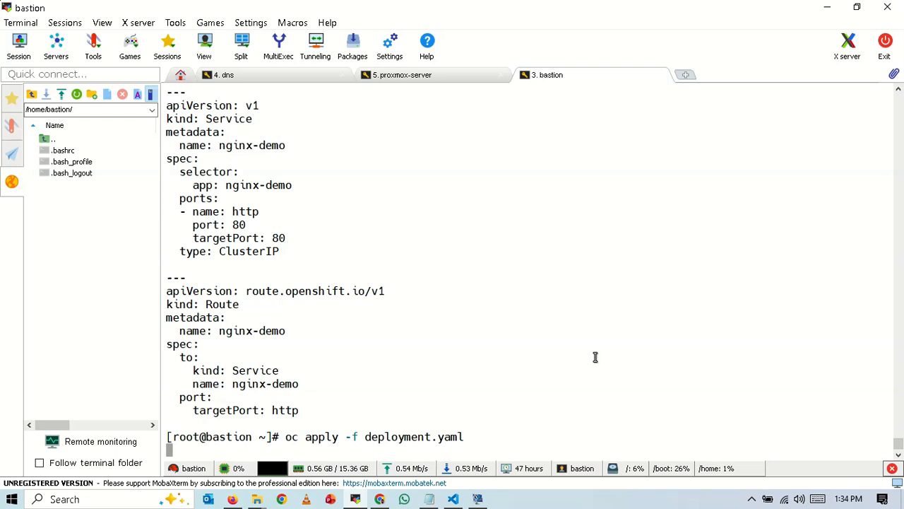
key(Return)
- Run "oc get pods" to check the new nginx-demo pod in the current project
text(oc)
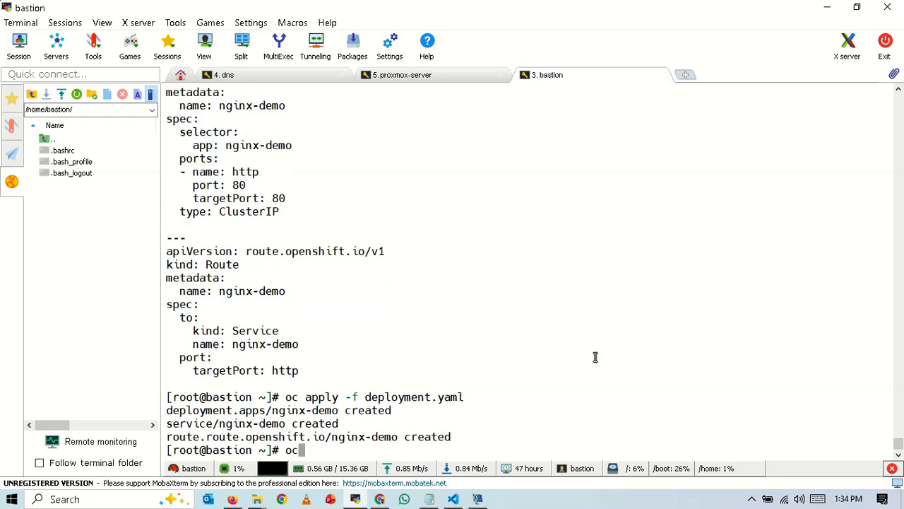
text( get pods)
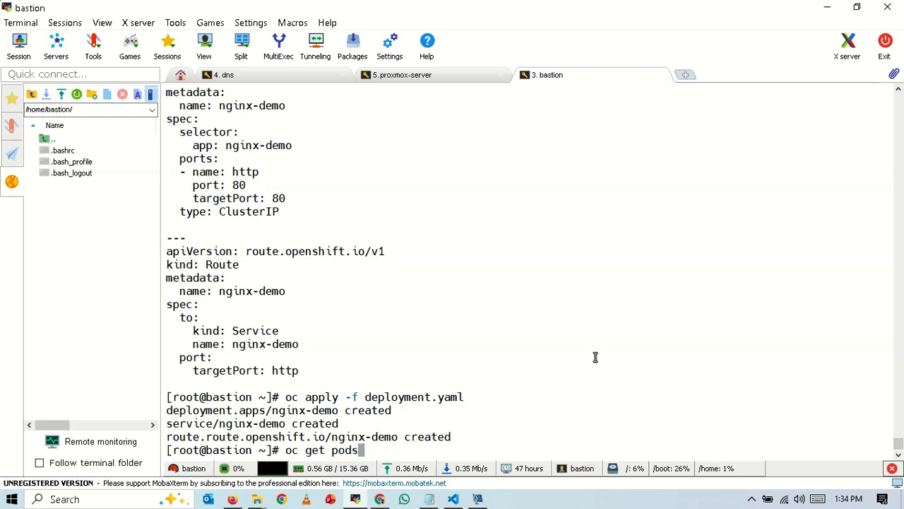
key(Return)
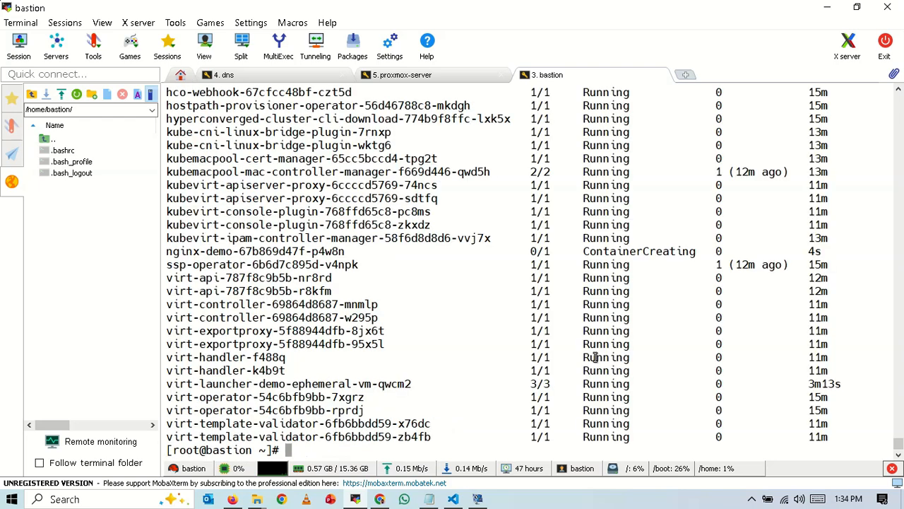
text(oc get pods oc)
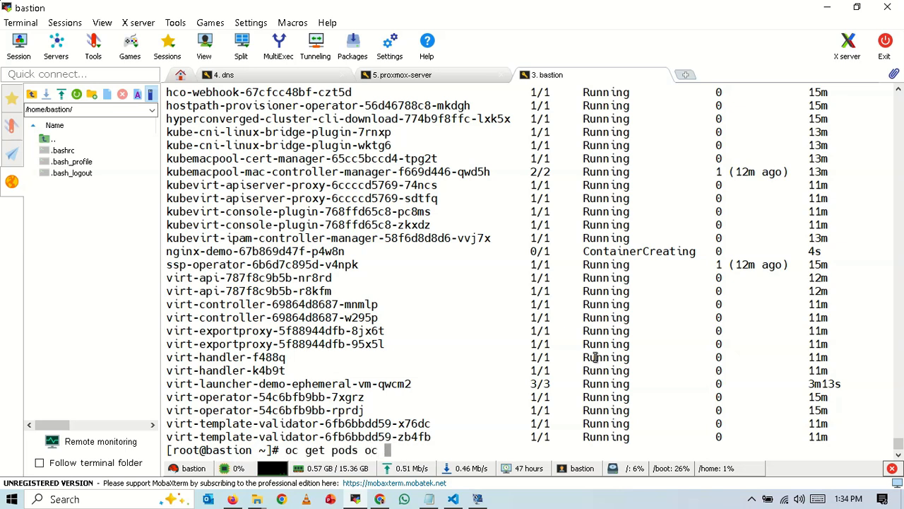
key(BackSpace)
key(BackSpace)
key(BackSpace)
key(BackSpace)
key(BackSpace)
key(BackSpace)
key(BackSpace)
key(BackSpace)
key(BackSpace)
key(BackSpace)
key(BackSpace)
key(BackSpace)
key(BackSpace)
key(BackSpace)
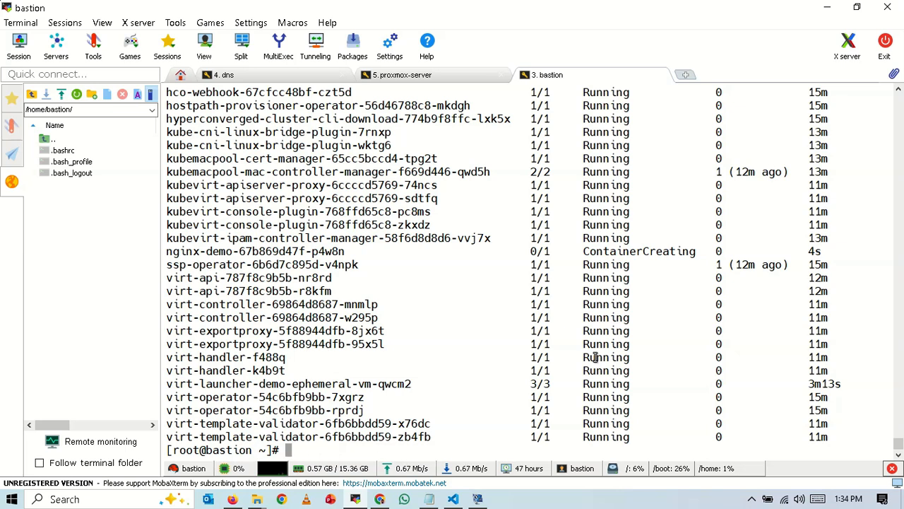
- Switch the active project to default with "oc project default"
text(c get)
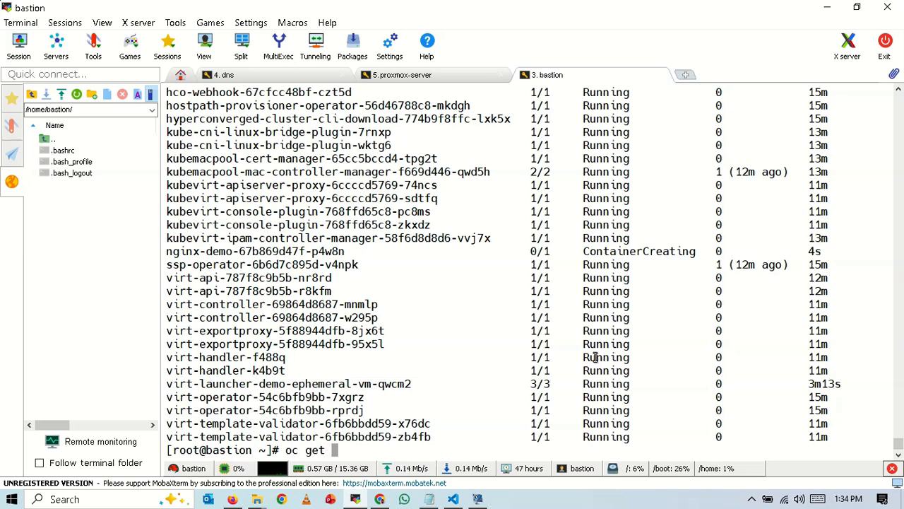
key(BackSpace)
key(BackSpace)
key(BackSpace)
key(BackSpace)
text(prp)
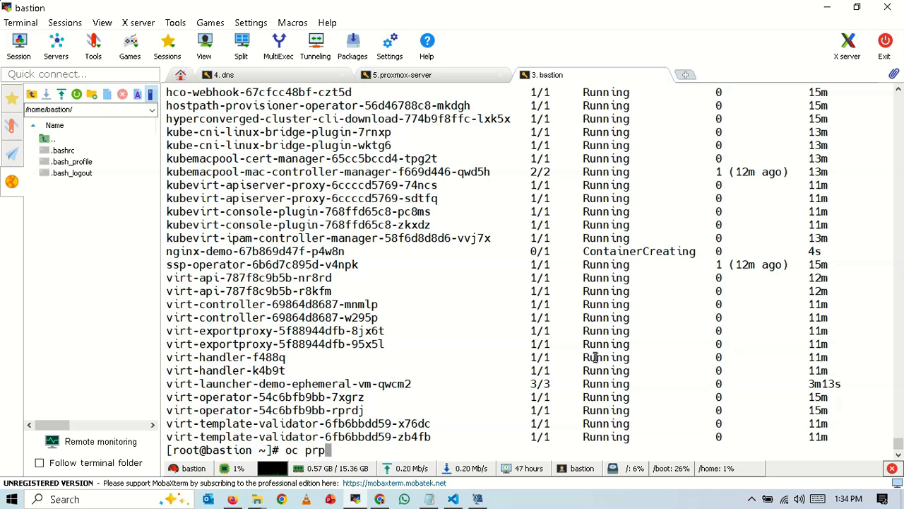
text(roject default)
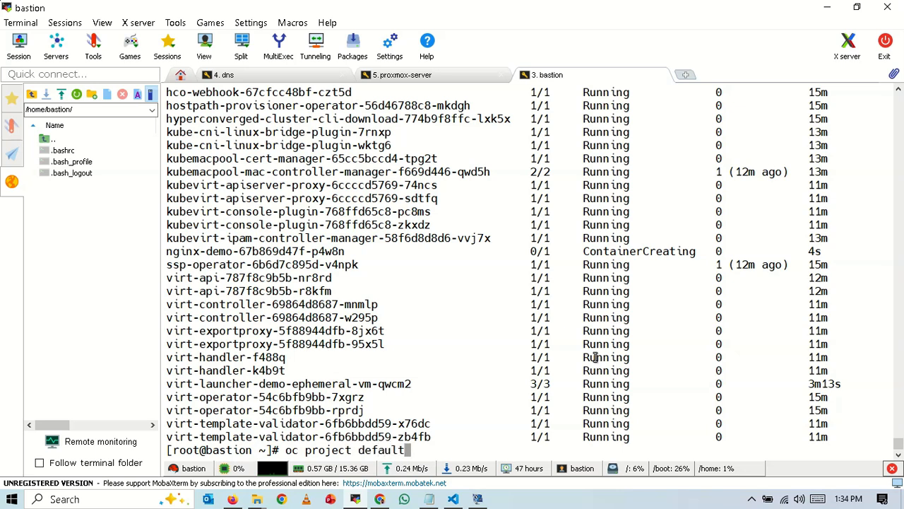
key(Return)
- List the pods of the default project with "oc get pods"
text(oc g)
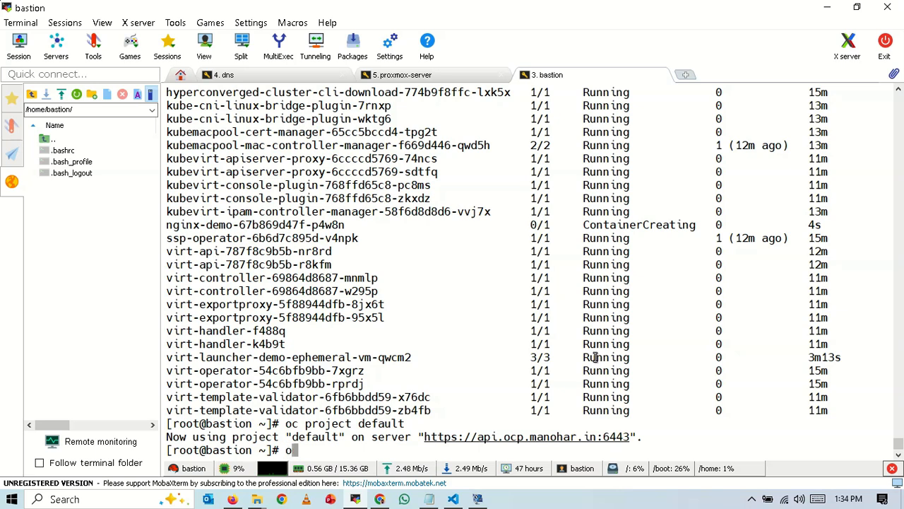
text(pods)
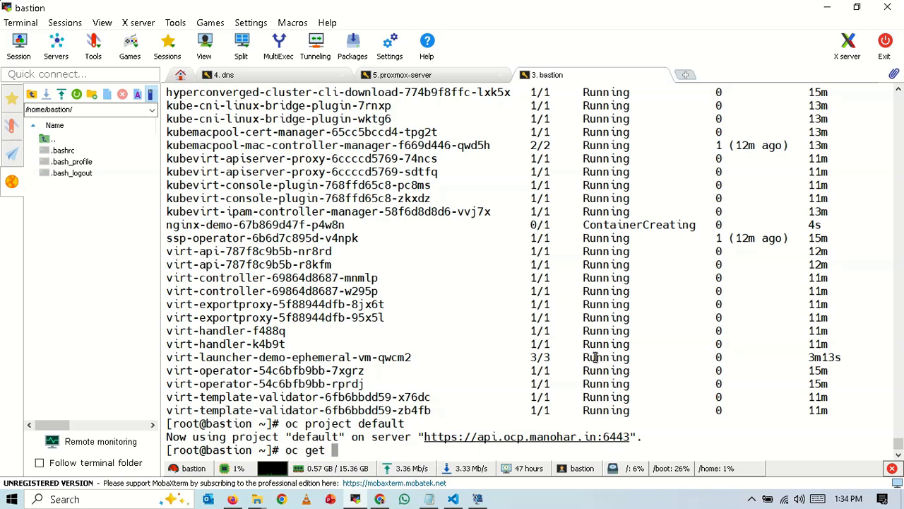
key(Return)
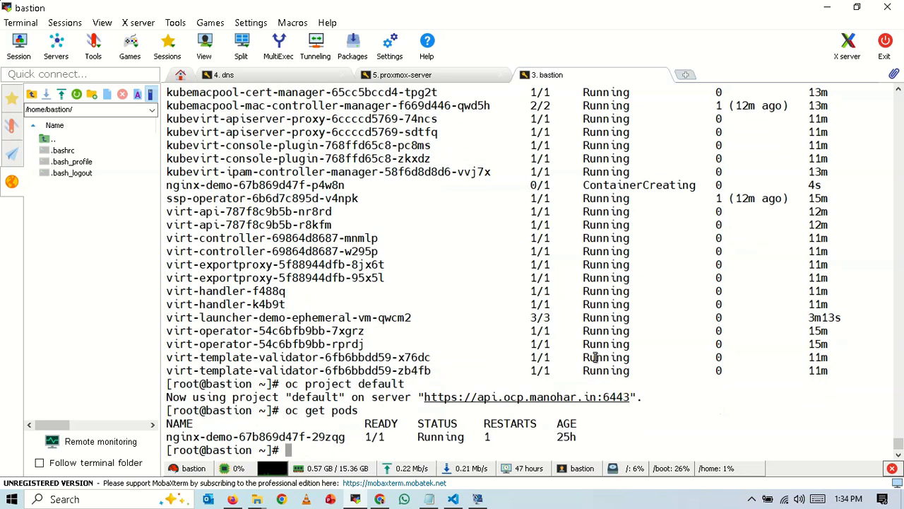
- List the services of the default project with "oc get svc" and point out the nginx-demo service
text(oc get s)
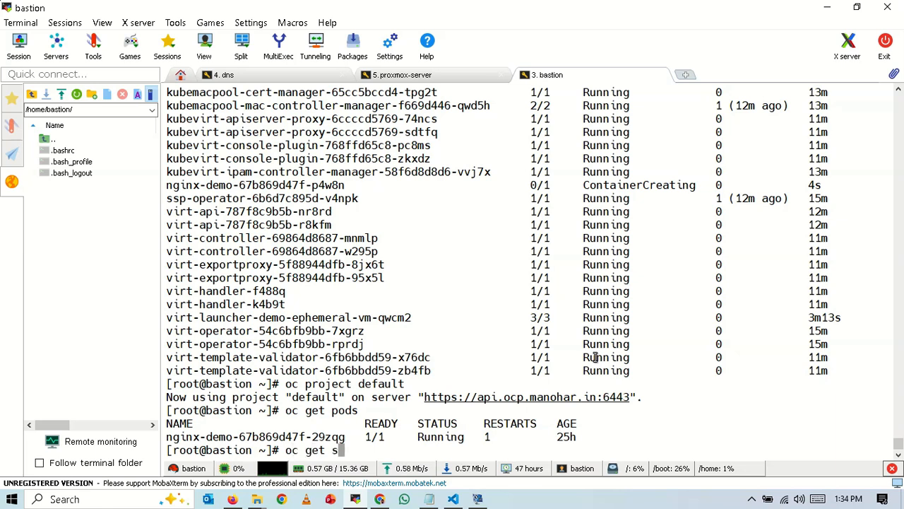
text(vc)
key(Return)
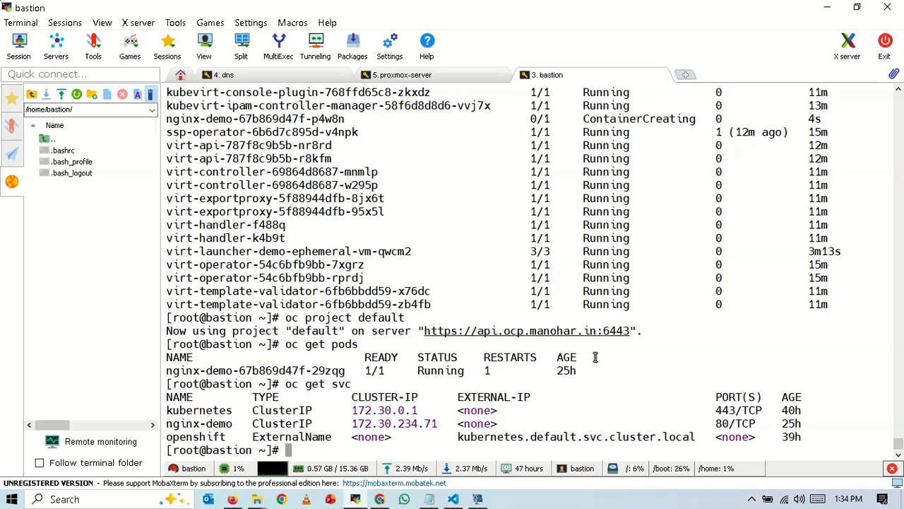
double_click(230, 424)
click(405, 418)
- List the routes with "oc get route" and copy the host name of the nginx-demo route
text(oc get route)
key(Return)
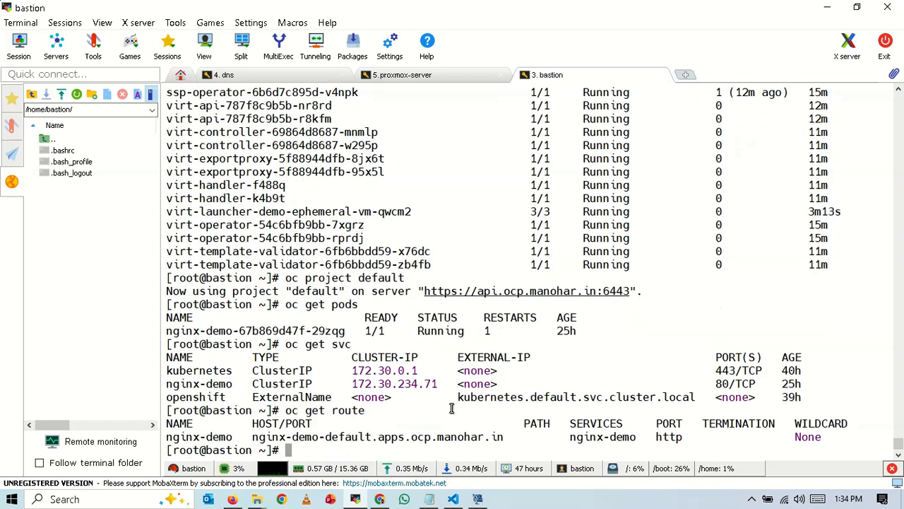
double_click(373, 436)
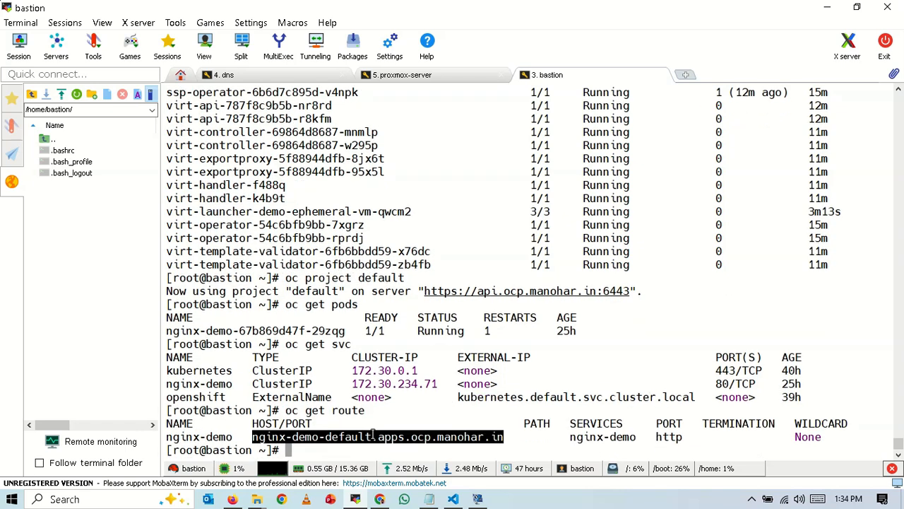
- Switch to Chrome and open nginx-demo-default.apps.ocp.manohar.in in a new tab
click(379, 499)
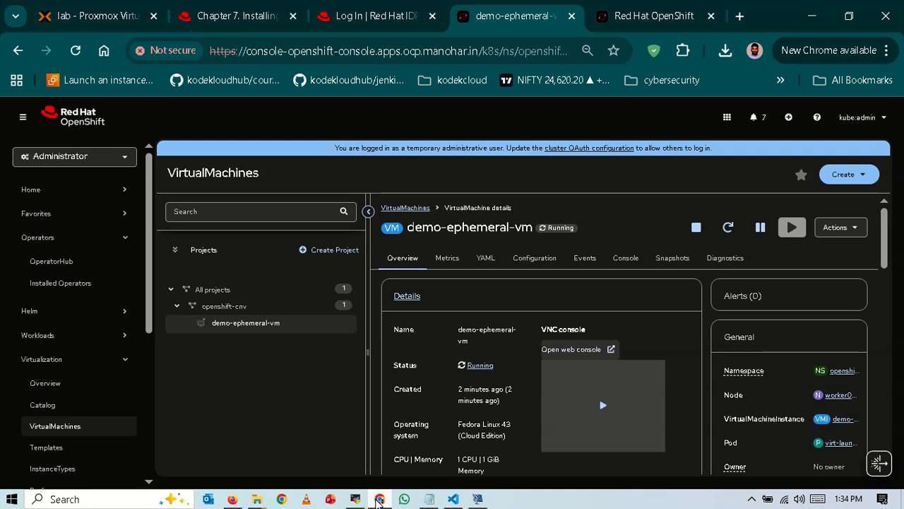
click(739, 16)
text(nginx-demo-default.apps.ocp.manohar.in)
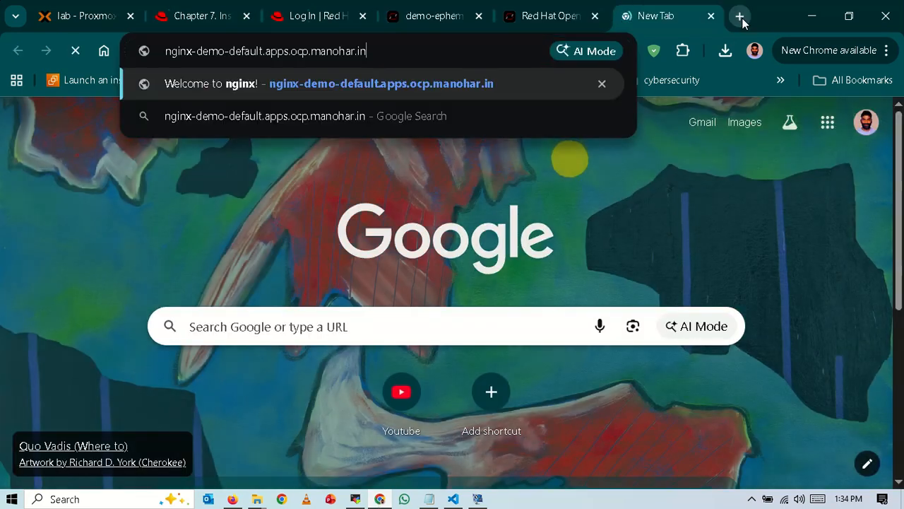
key(Return)
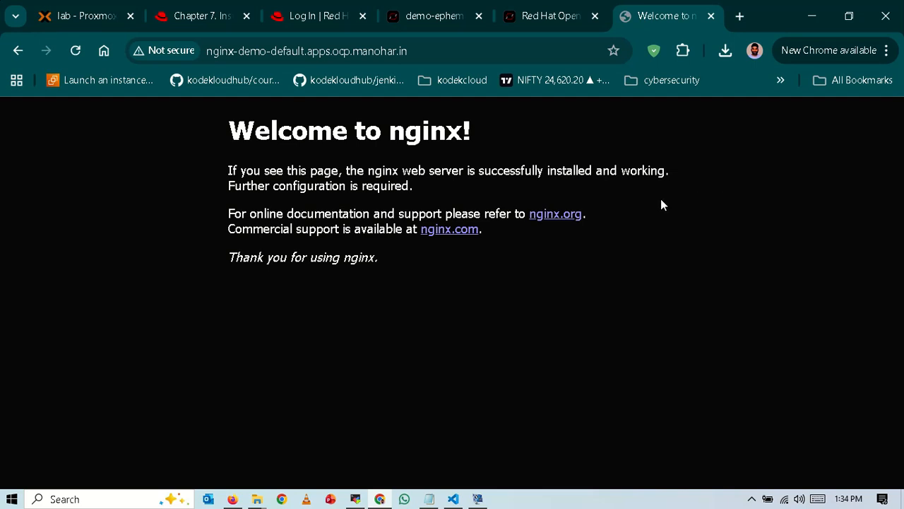
- Check the package update's progress in the VM console, compare it with the nginx page, and return to the demo-ephemeral-vm details
click(551, 16)
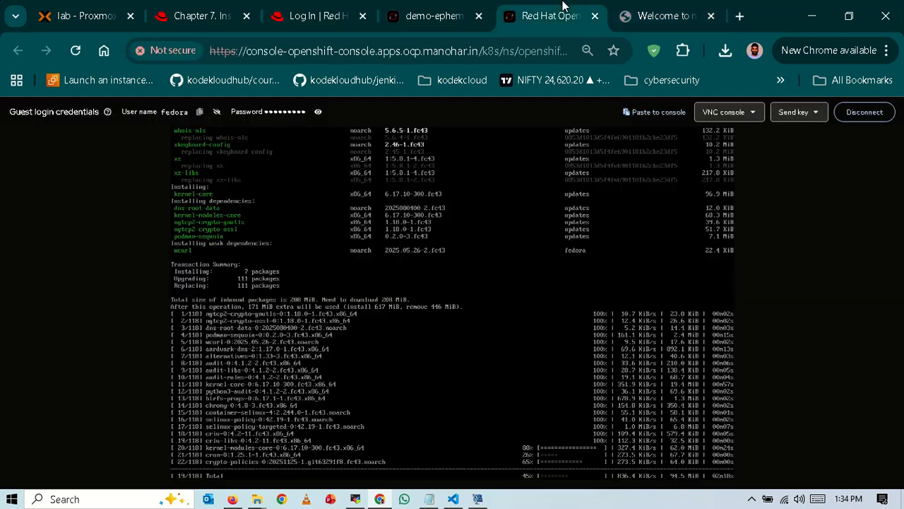
click(640, 13)
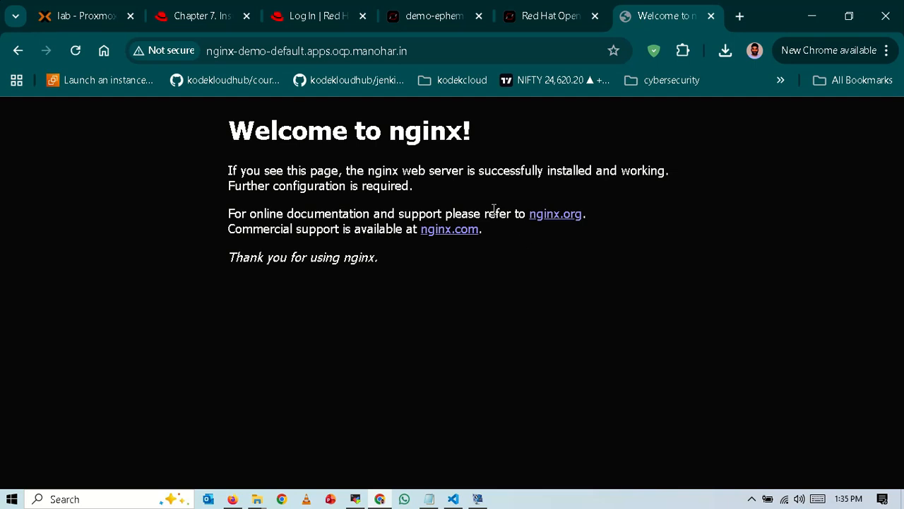
click(535, 26)
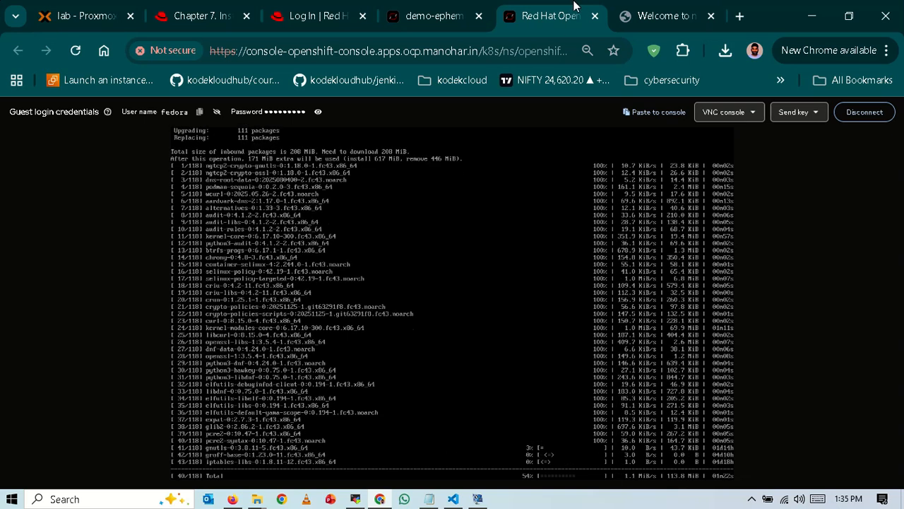
click(462, 14)
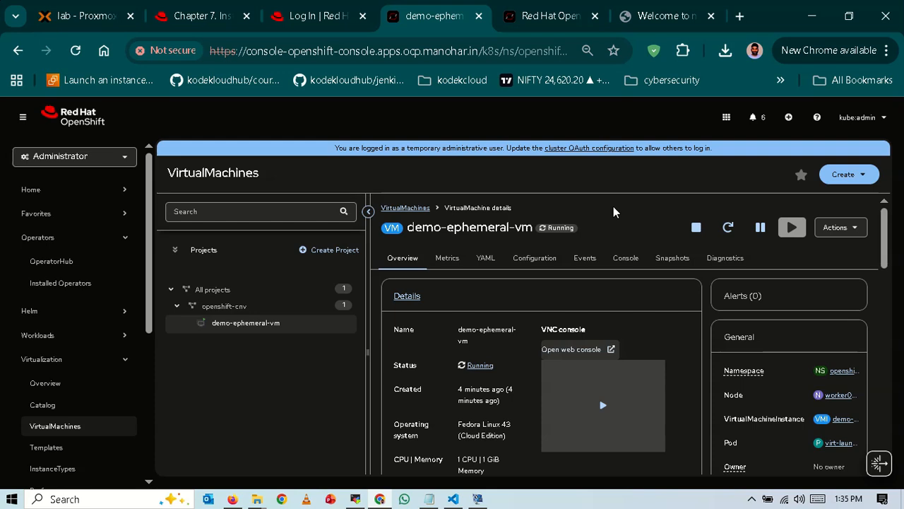
- Return to the nginx welcome page and highlight the "nginx-demo-default" part of its address
click(664, 16)
click(540, 49)
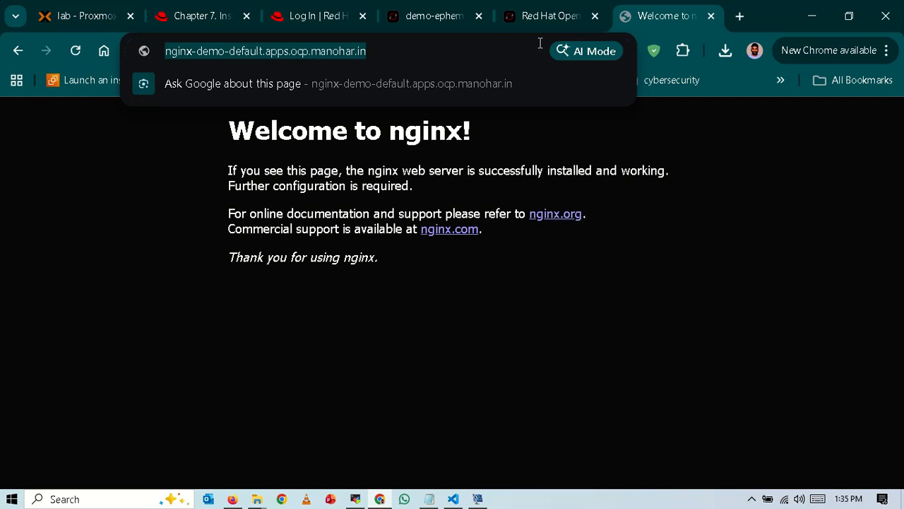
click(262, 50)
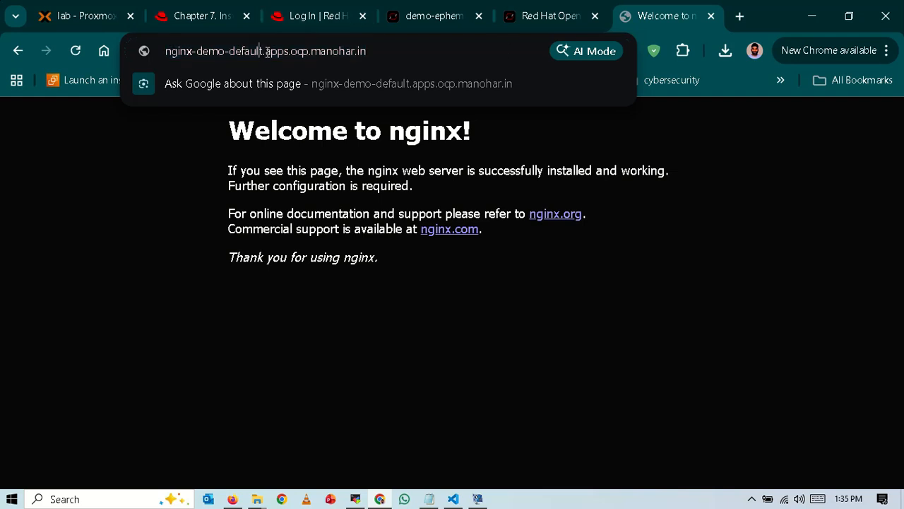
drag(262, 51, 167, 53)
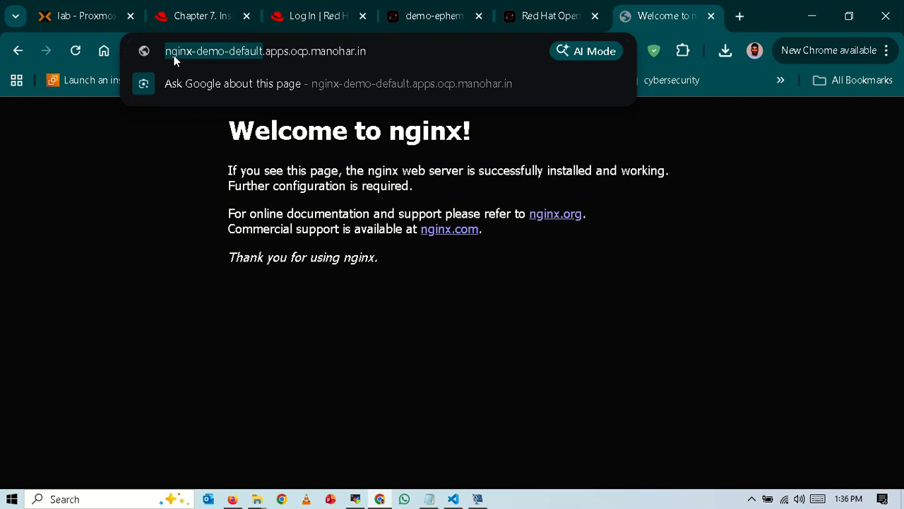
click(411, 206)
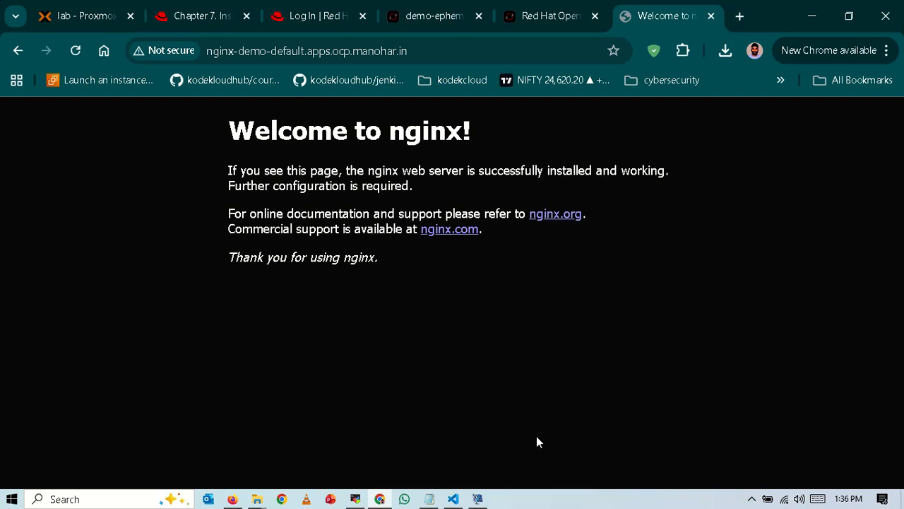
click(477, 500)
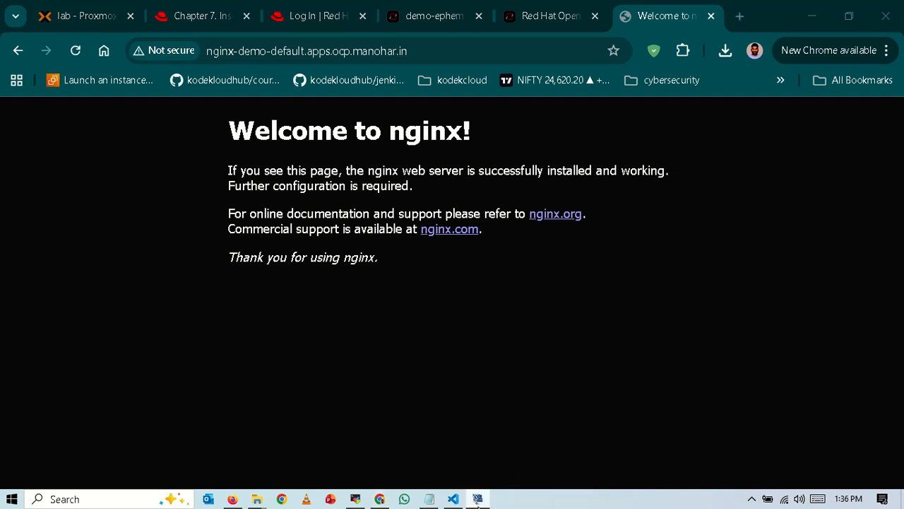